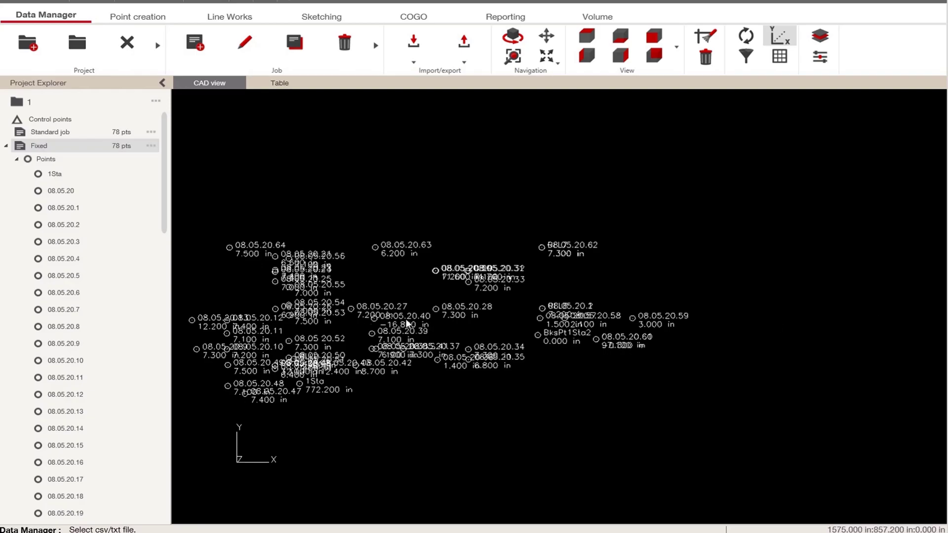
Pan and zoom the CAD view so the Fixed job's field points sit centred with readable labels
{"action": "middle_click_drag", "start_coordinate": [482, 351], "coordinate": [663, 327]}
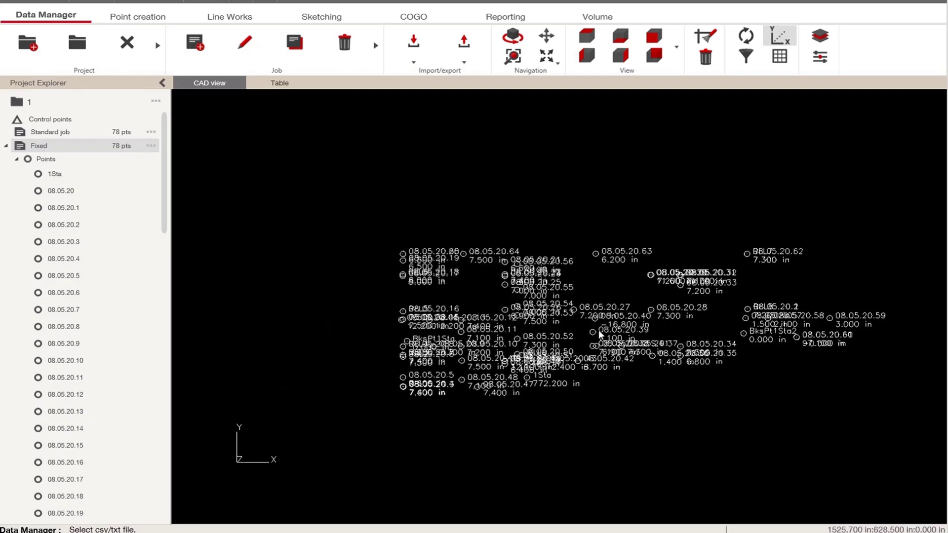
{"action": "scroll", "coordinate": [602, 333], "scroll_direction": "up", "scroll_amount": 2}
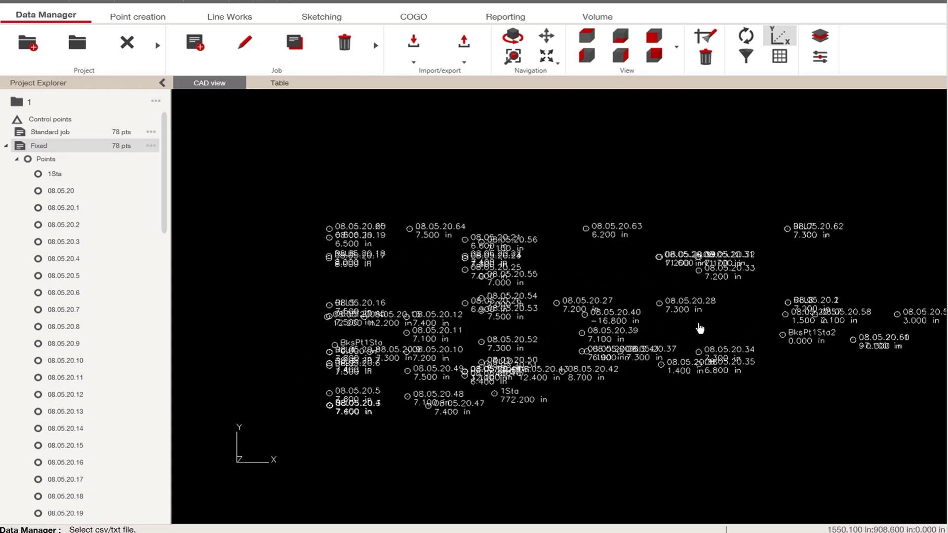
{"action": "middle_click_drag", "start_coordinate": [698, 328], "coordinate": [669, 333]}
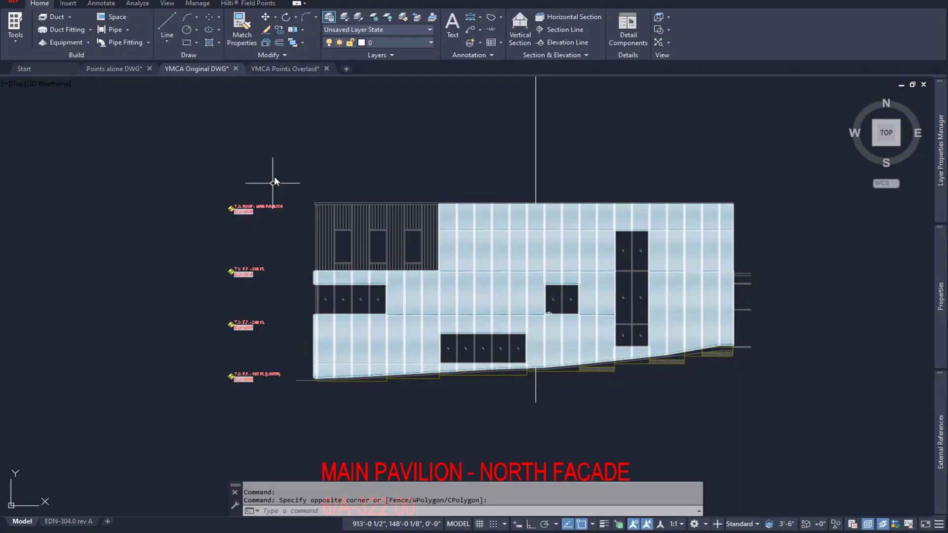
{"action": "left_click", "coordinate": [276, 179]}
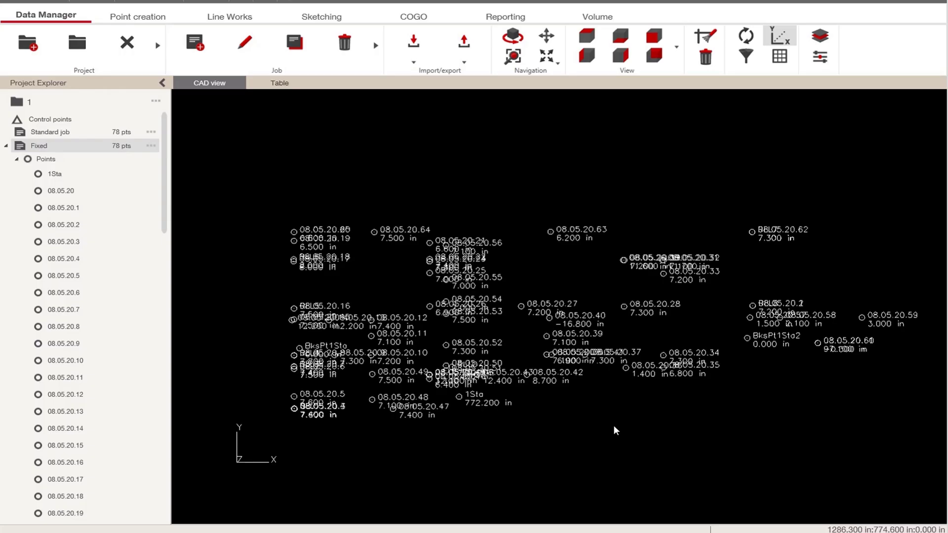
Switch to the YMCA ASBUILT Original Points sheet and read the NAME;N;E;H header in A1, unchanged
{"action": "key", "text": "alt+Tab"}
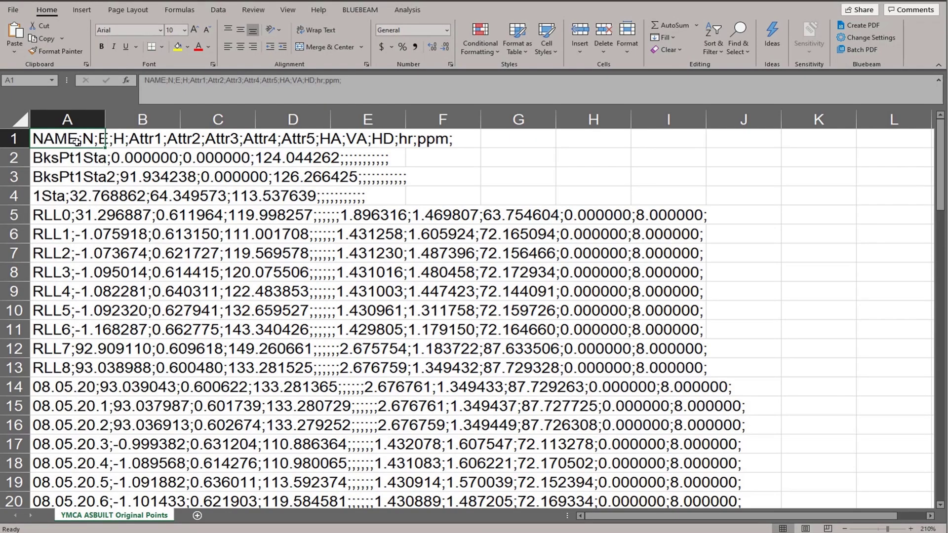
{"action": "key", "text": "F2"}
{"action": "left_click", "coordinate": [171, 80]}
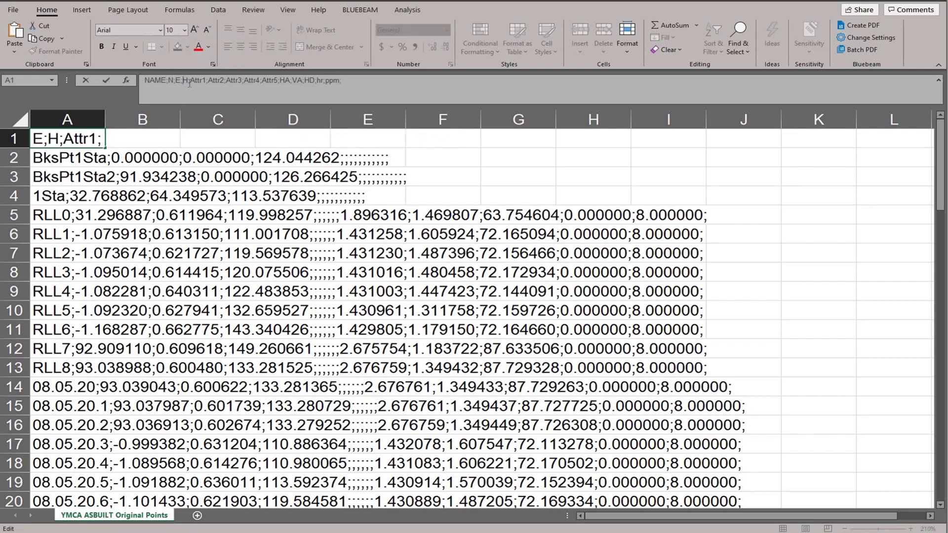
{"action": "left_click", "coordinate": [346, 82]}
{"action": "key", "text": "Return"}
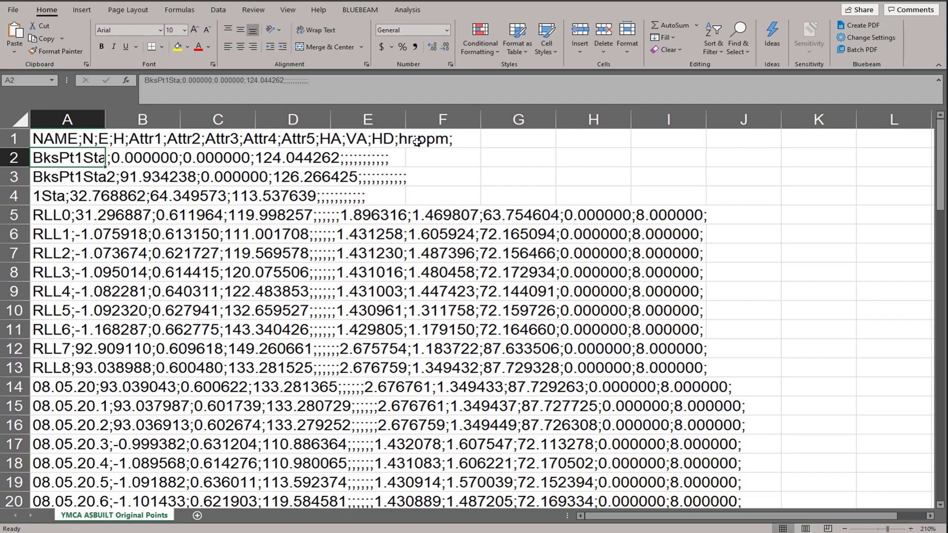
{"action": "left_click", "coordinate": [497, 193]}
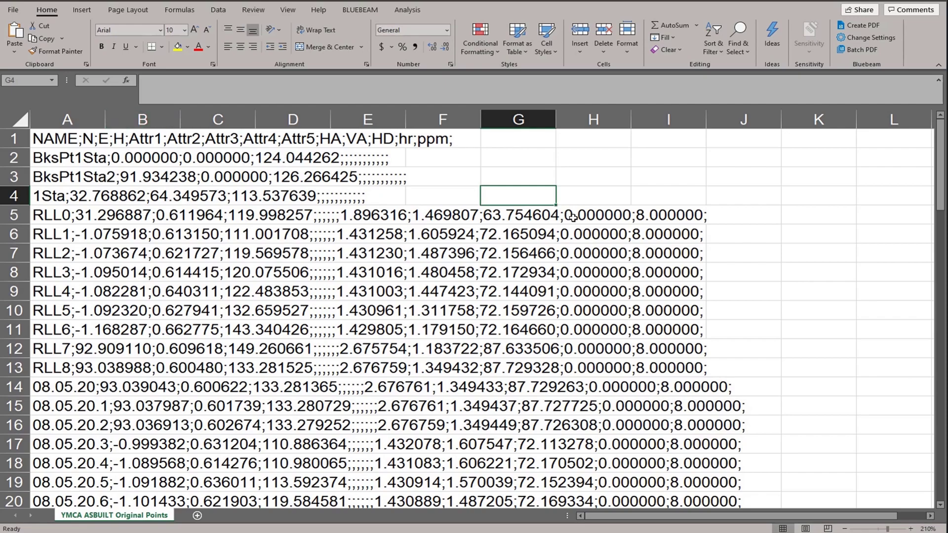
Split column A's point records into separate columns with Text to Columns, delimited by semicolon
{"action": "left_click", "coordinate": [67, 119]}
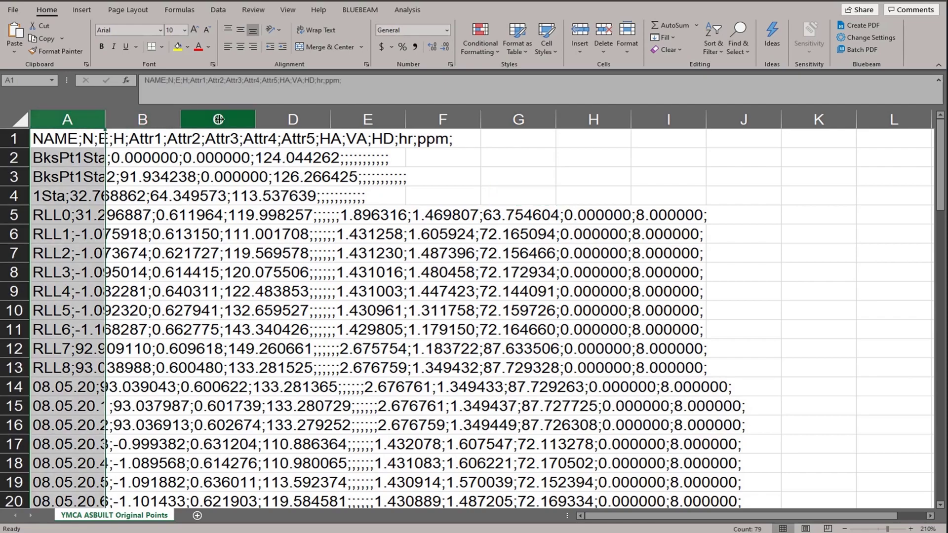
{"action": "double_click", "coordinate": [105, 119]}
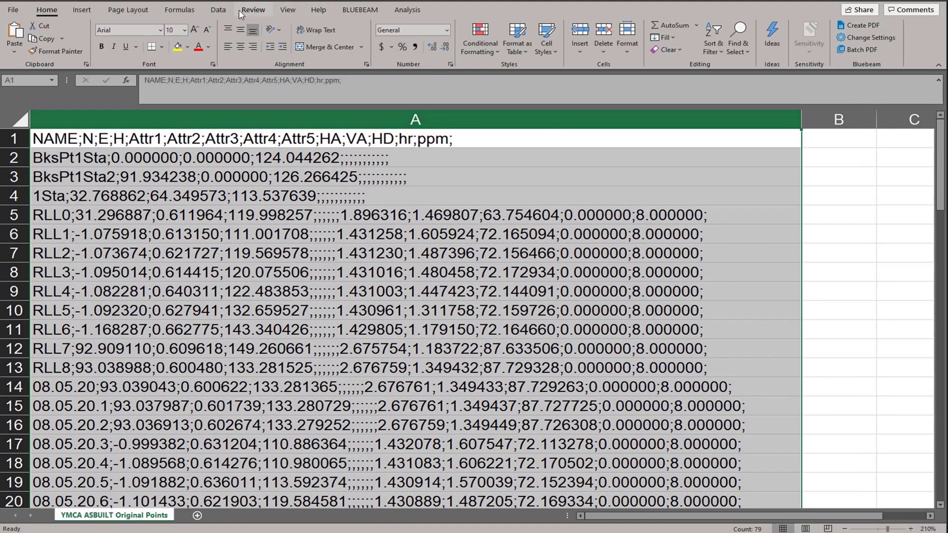
{"action": "left_click", "coordinate": [219, 11]}
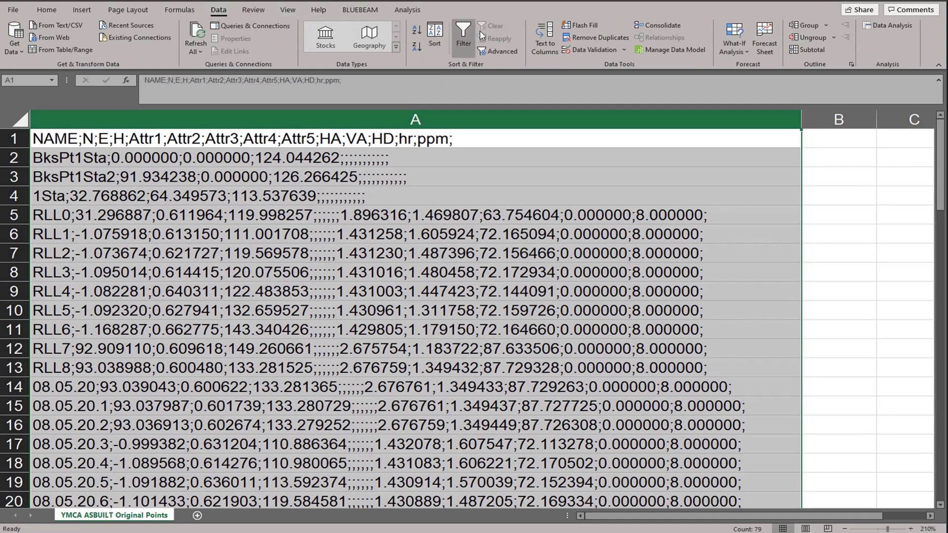
{"action": "left_click", "coordinate": [543, 50]}
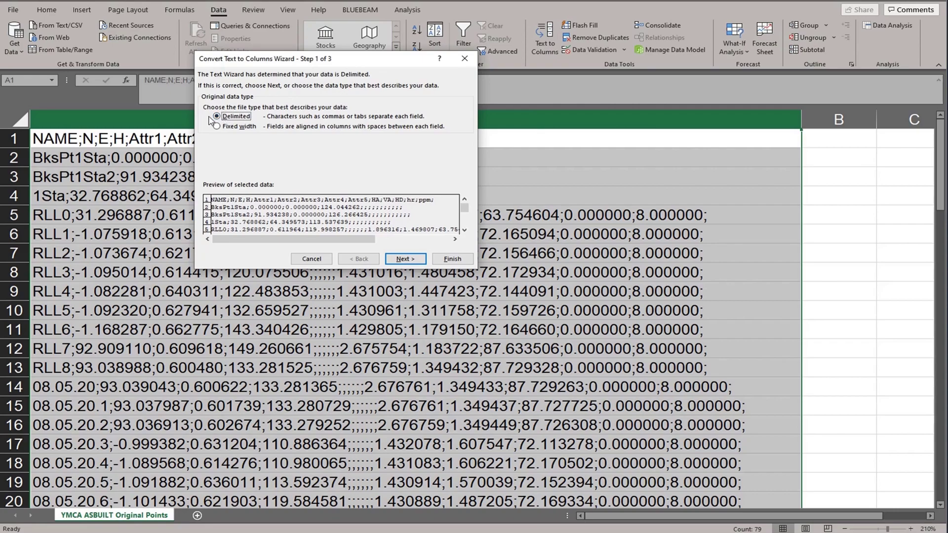
{"action": "left_click", "coordinate": [404, 257]}
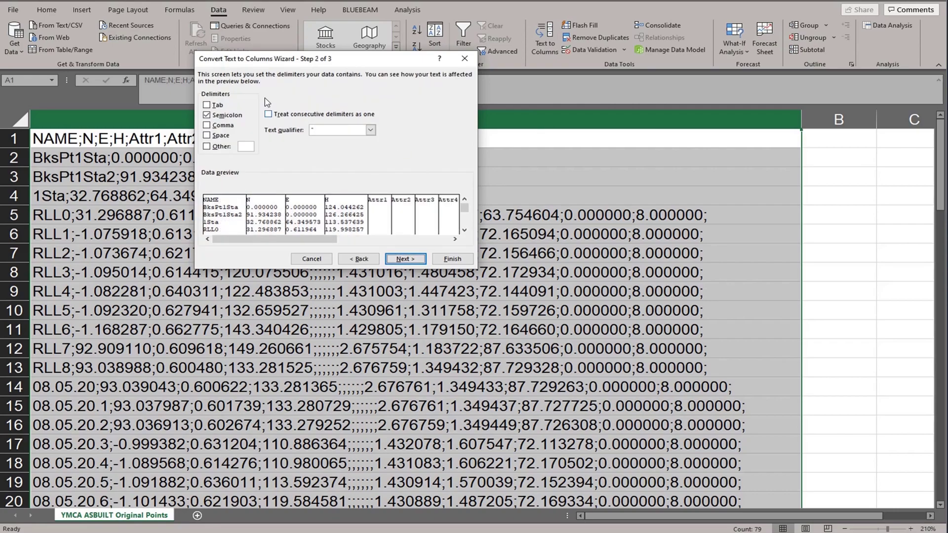
{"action": "left_click", "coordinate": [221, 105]}
{"action": "left_click", "coordinate": [220, 116]}
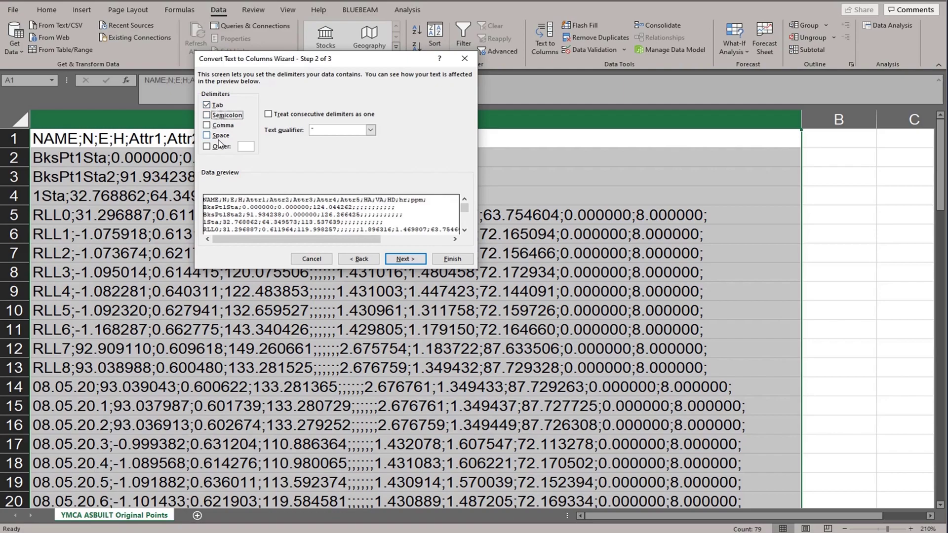
{"action": "left_click", "coordinate": [219, 124]}
{"action": "left_click", "coordinate": [220, 115]}
{"action": "left_click", "coordinate": [217, 106]}
{"action": "left_click", "coordinate": [221, 125]}
{"action": "left_click", "coordinate": [452, 259]}
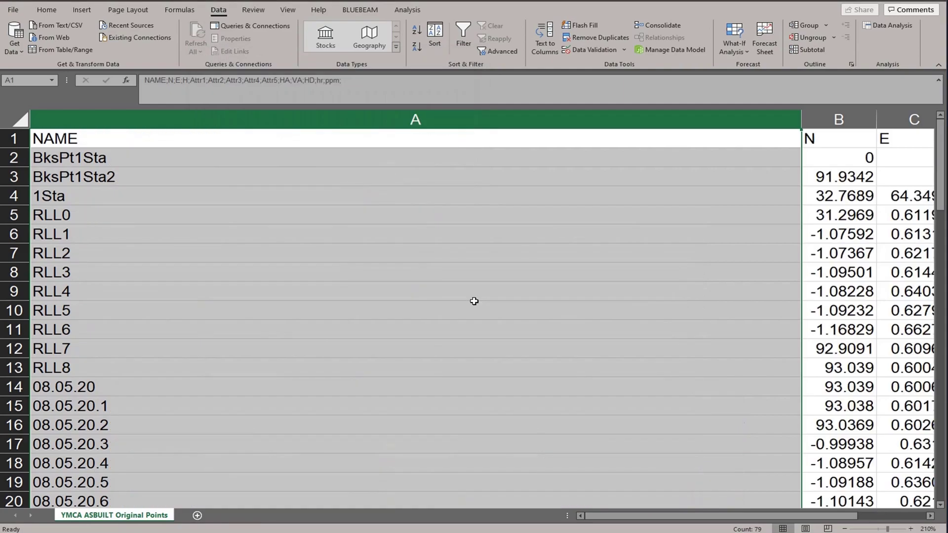
Zoom the sheet out, narrow column A to the point names, and jump to the last data row
{"action": "left_click", "coordinate": [845, 529]}
{"action": "left_click", "coordinate": [845, 528]}
{"action": "left_click", "coordinate": [844, 529]}
{"action": "left_click", "coordinate": [844, 529]}
{"action": "left_click", "coordinate": [844, 529]}
{"action": "left_click", "coordinate": [844, 529]}
{"action": "left_click", "coordinate": [844, 529]}
{"action": "left_click", "coordinate": [844, 529]}
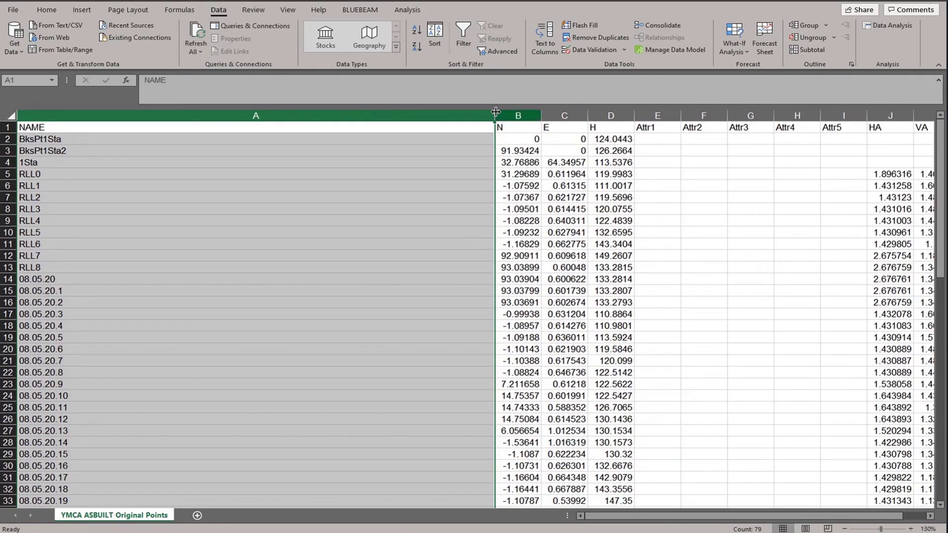
{"action": "left_click_drag", "start_coordinate": [495, 115], "coordinate": [103, 114]}
{"action": "key", "text": "ctrl+End"}
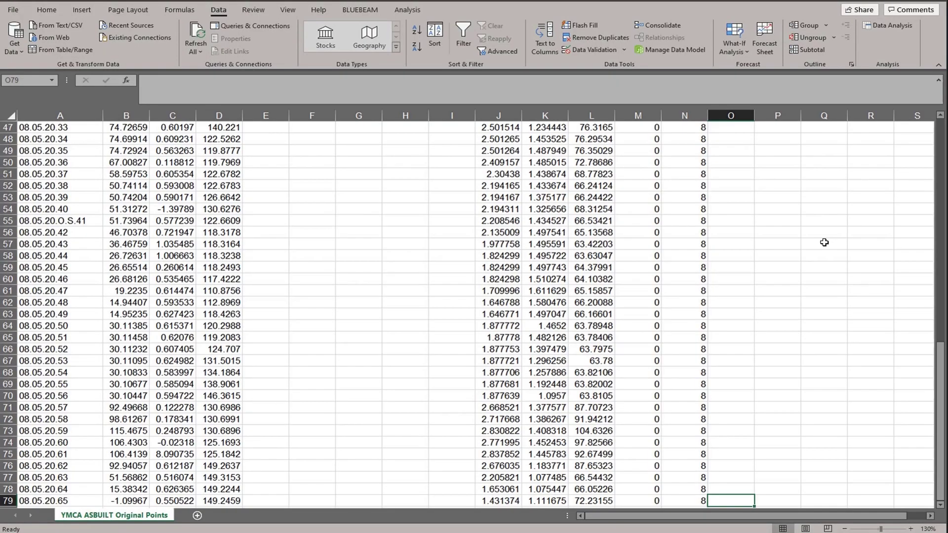
{"action": "key", "text": "alt+Tab"}
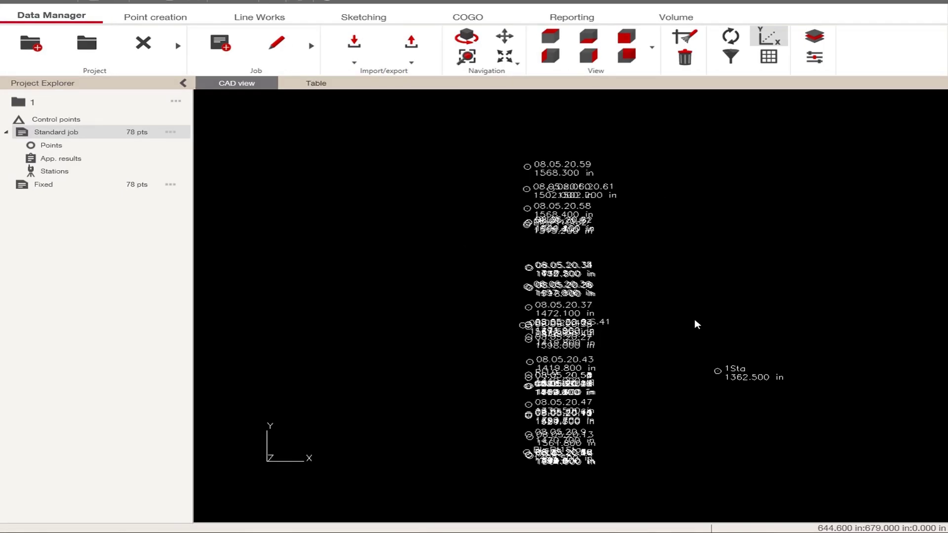
View the Standard job's points from the left side and pan across them
{"action": "scroll", "coordinate": [698, 324], "scroll_direction": "up", "scroll_amount": 2}
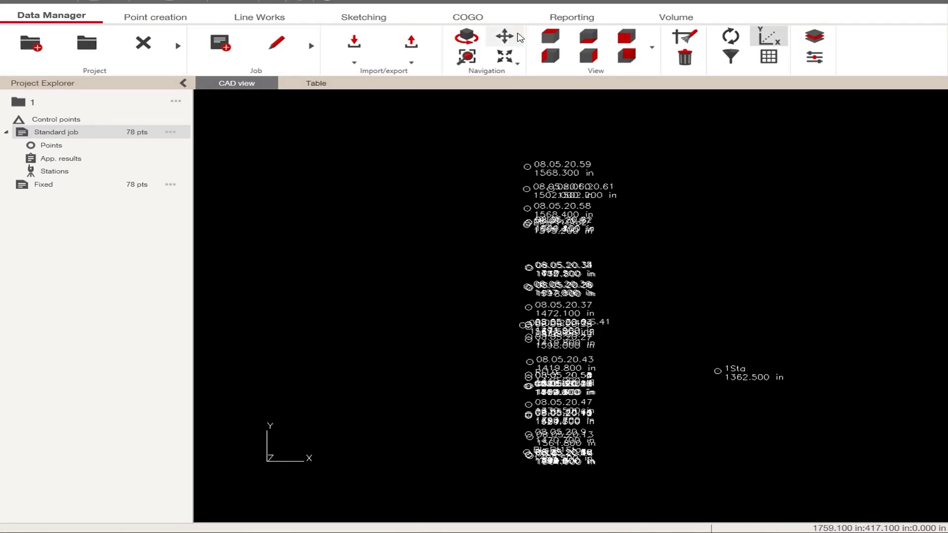
{"action": "scroll", "coordinate": [576, 226], "scroll_direction": "down", "scroll_amount": 2}
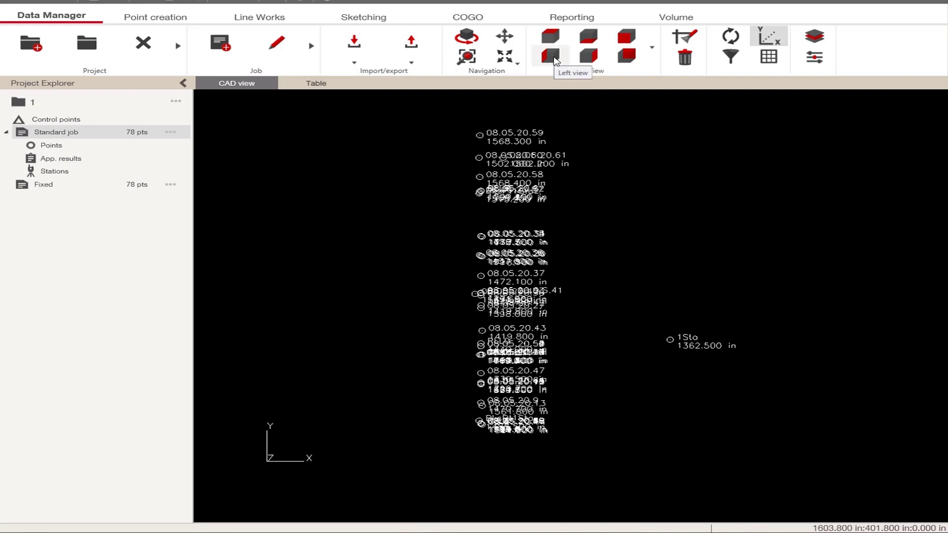
{"action": "left_click", "coordinate": [555, 60]}
{"action": "scroll", "coordinate": [640, 234], "scroll_direction": "down", "scroll_amount": 3}
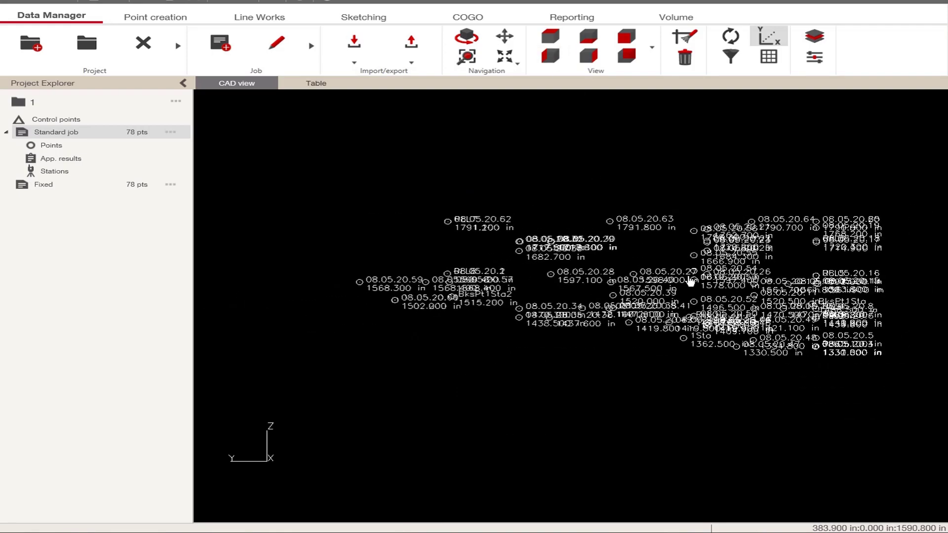
{"action": "middle_click_drag", "start_coordinate": [690, 282], "coordinate": [629, 313]}
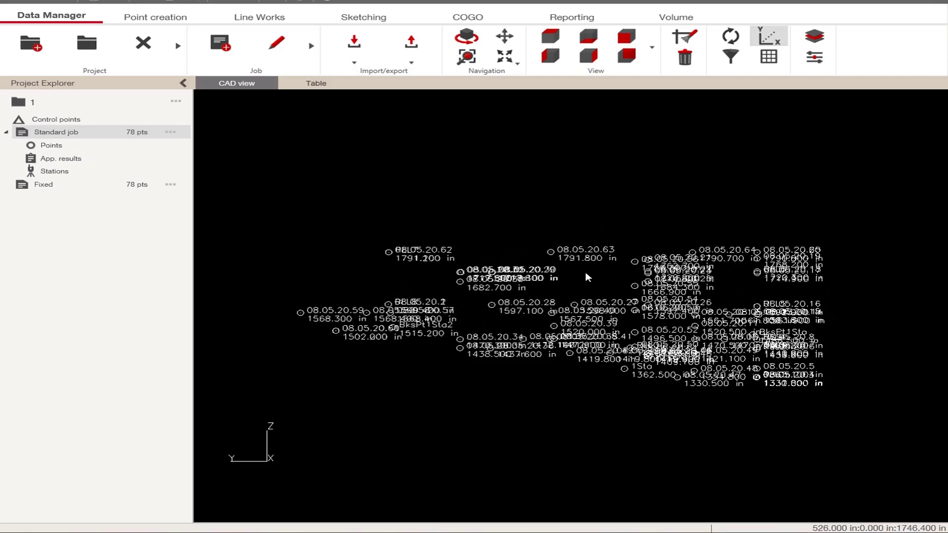
{"action": "scroll", "coordinate": [358, 350], "scroll_direction": "up", "scroll_amount": 2}
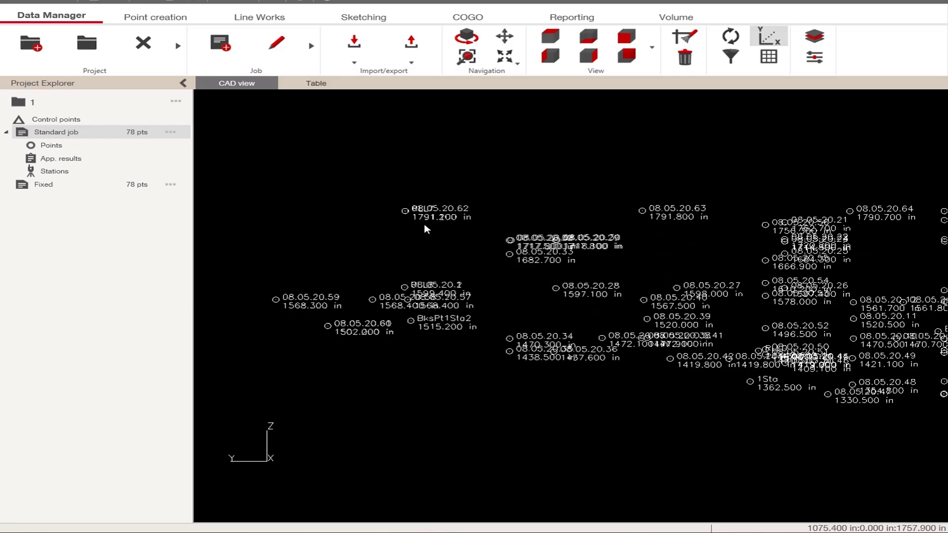
{"action": "middle_click_drag", "start_coordinate": [839, 354], "coordinate": [674, 364]}
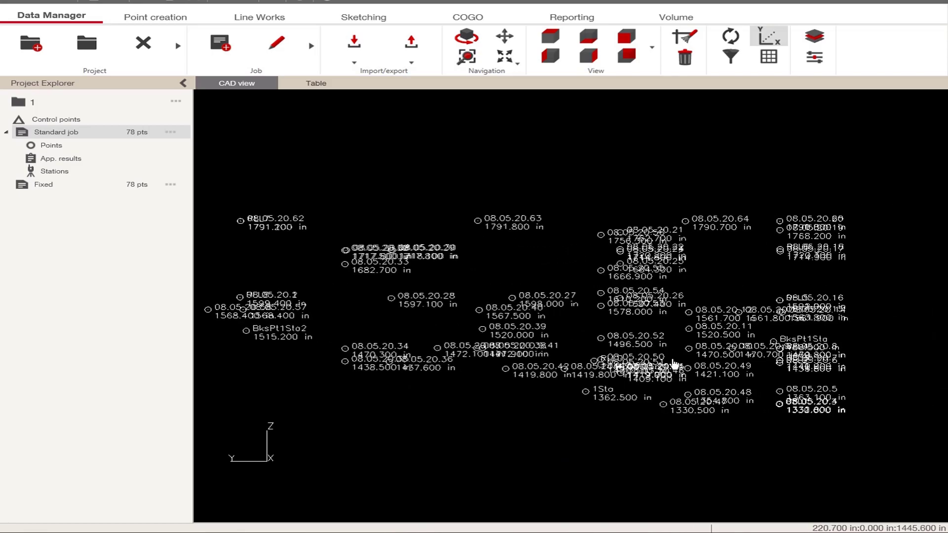
Return to the top view, then switch back to the left view and orbit the point cloud
{"action": "left_click", "coordinate": [550, 36]}
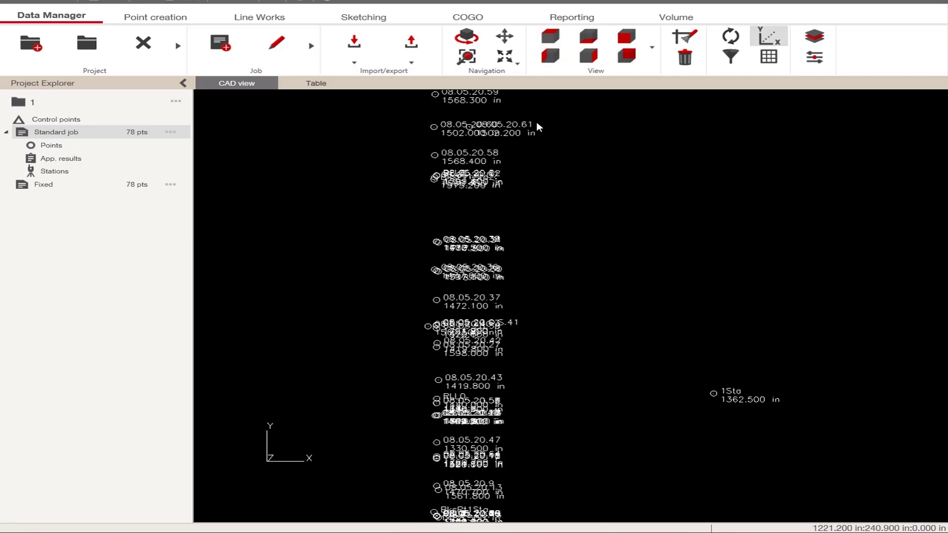
{"action": "scroll", "coordinate": [447, 385], "scroll_direction": "down", "scroll_amount": 3}
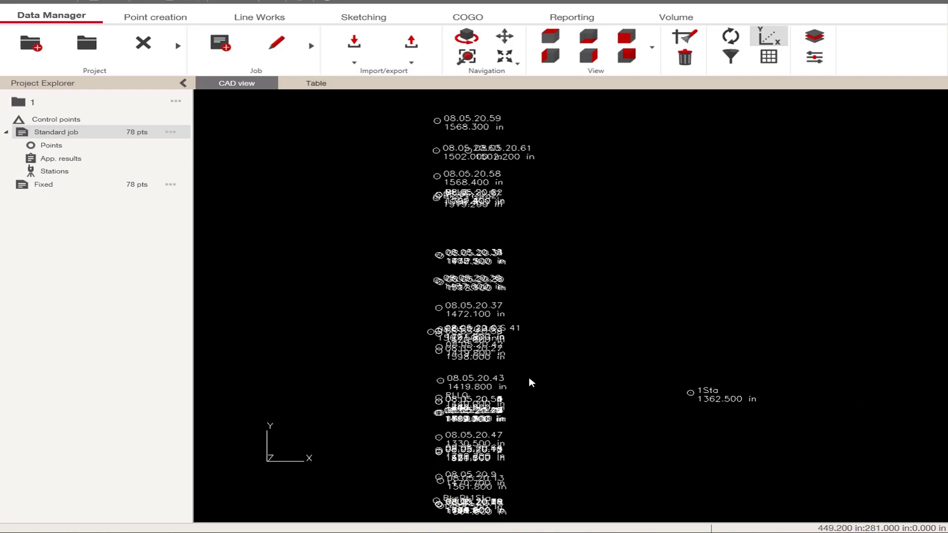
{"action": "middle_click_drag", "start_coordinate": [525, 387], "coordinate": [540, 368]}
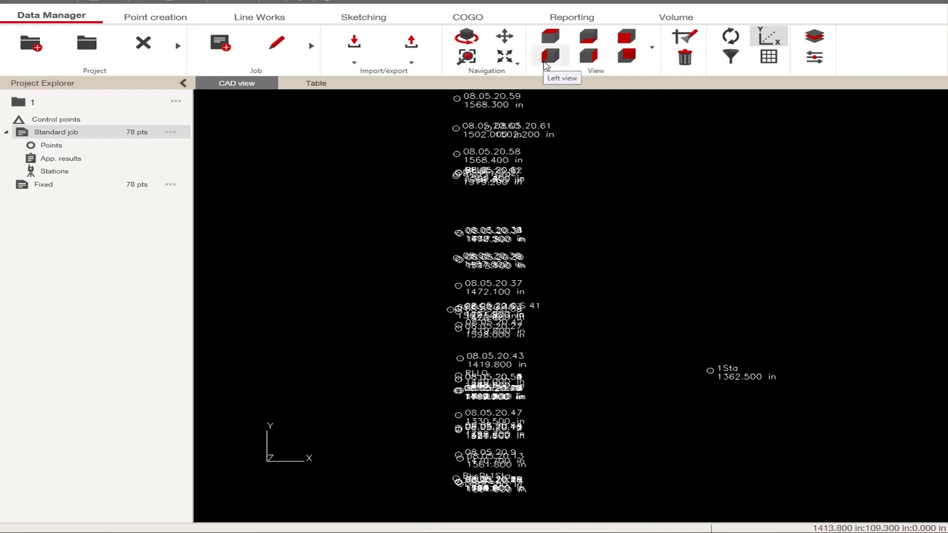
{"action": "left_click", "coordinate": [551, 56]}
{"action": "left_click_drag", "start_coordinate": [491, 127], "coordinate": [520, 254]}
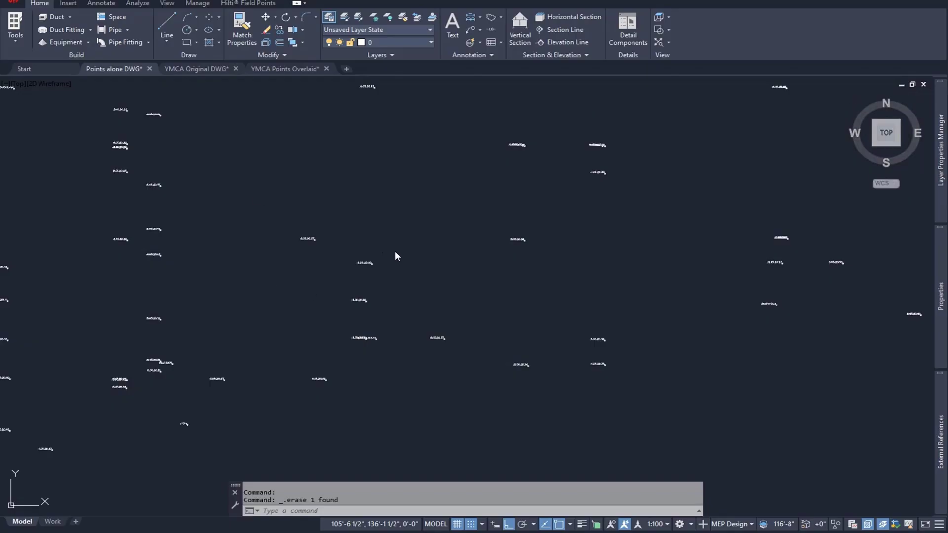
Centre the plotted field points in the Points alone drawing and show the Hilti Field Points ribbon tab
{"action": "scroll", "coordinate": [415, 258], "scroll_direction": "down", "scroll_amount": 4}
{"action": "middle_click_drag", "start_coordinate": [406, 271], "coordinate": [550, 297]}
{"action": "scroll", "coordinate": [594, 322], "scroll_direction": "up", "scroll_amount": 2}
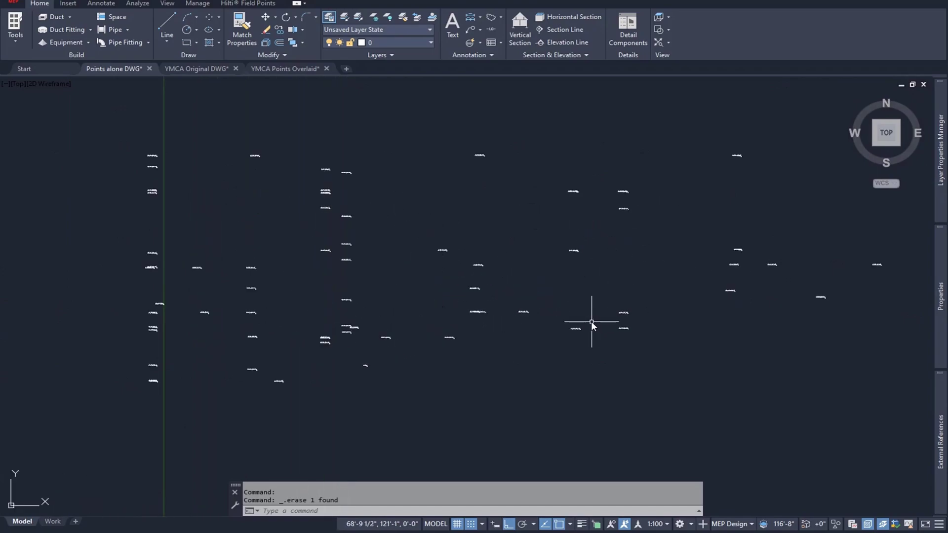
{"action": "left_click", "coordinate": [238, 5]}
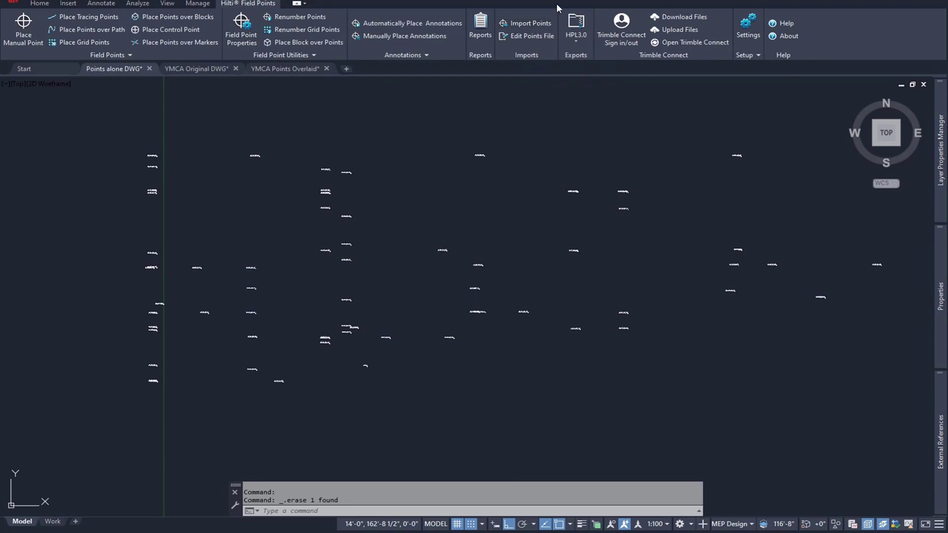
{"action": "scroll", "coordinate": [523, 317], "scroll_direction": "up", "scroll_amount": 5}
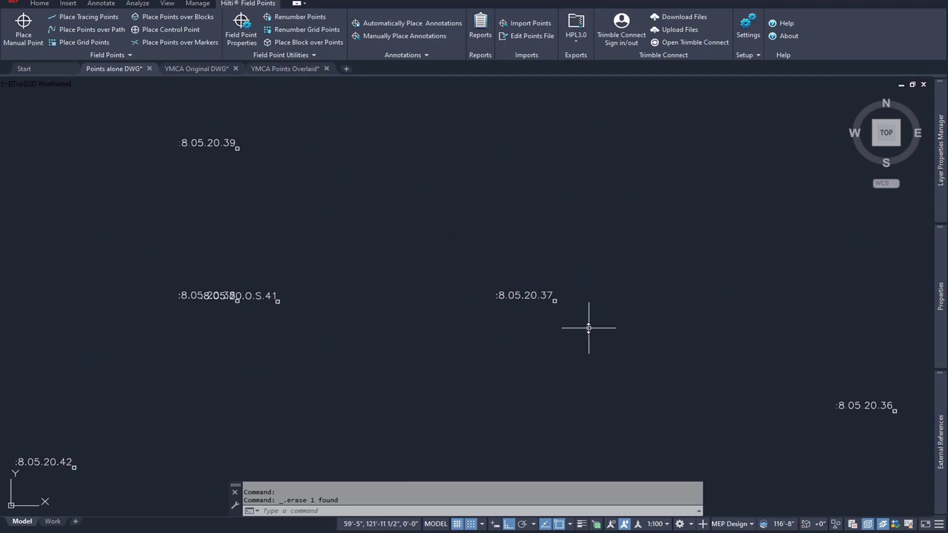
{"action": "scroll", "coordinate": [242, 305], "scroll_direction": "up", "scroll_amount": 5}
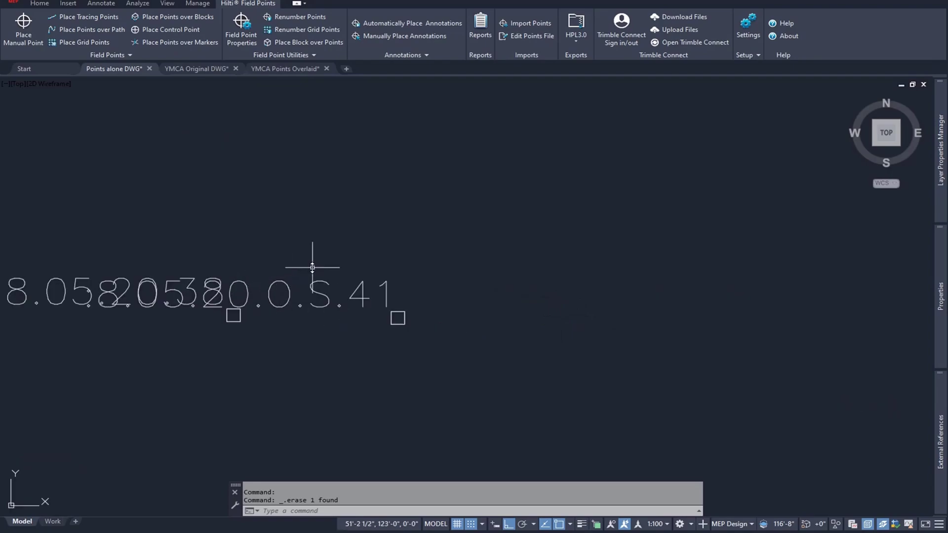
{"action": "left_click", "coordinate": [312, 267]}
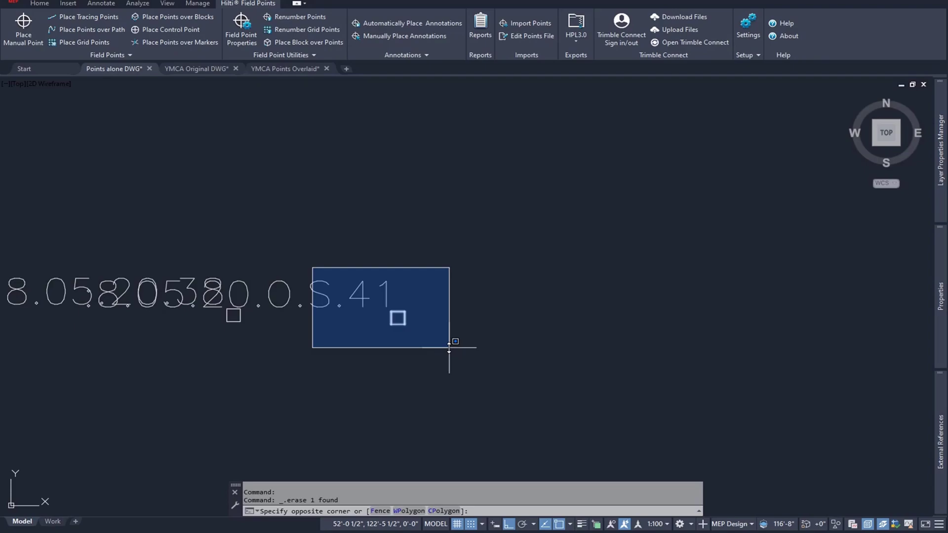
{"action": "left_click", "coordinate": [450, 348]}
{"action": "scroll", "coordinate": [376, 267], "scroll_direction": "down", "scroll_amount": 6}
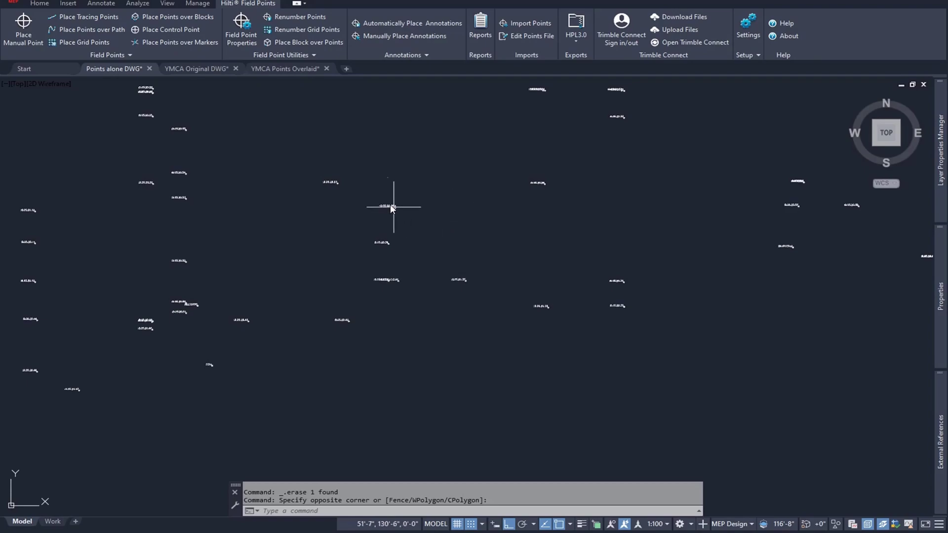
{"action": "scroll", "coordinate": [381, 211], "scroll_direction": "up", "scroll_amount": 3}
{"action": "scroll", "coordinate": [392, 214], "scroll_direction": "up", "scroll_amount": 4}
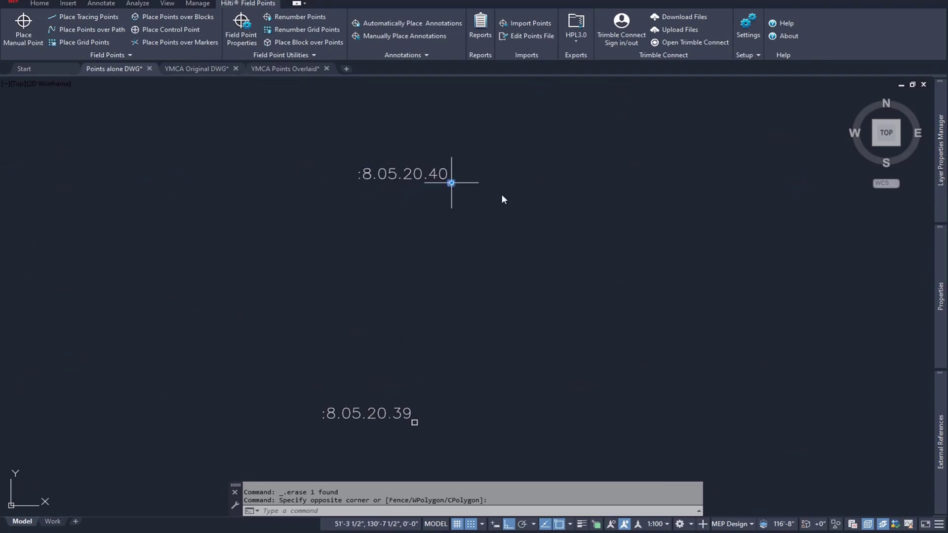
{"action": "double_click", "coordinate": [451, 182]}
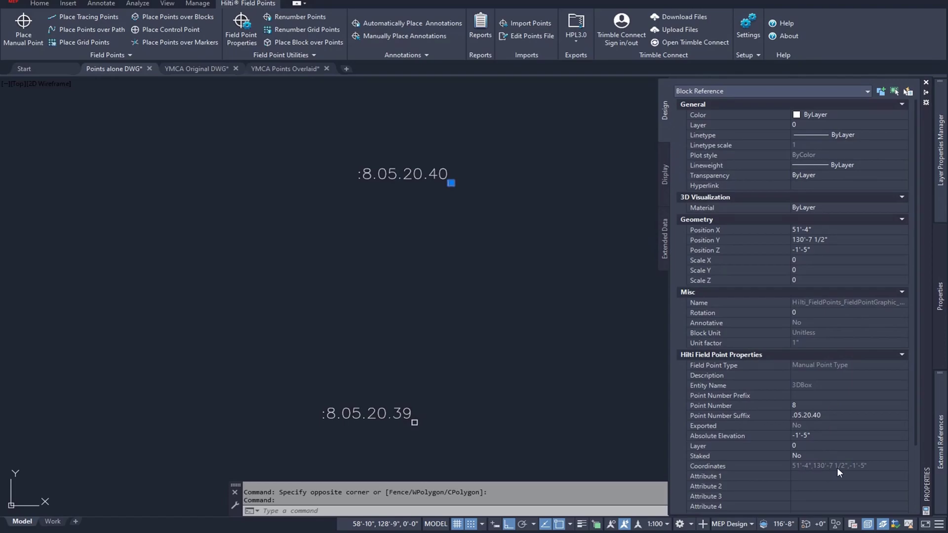
{"action": "scroll", "coordinate": [463, 316], "scroll_direction": "down", "scroll_amount": 10}
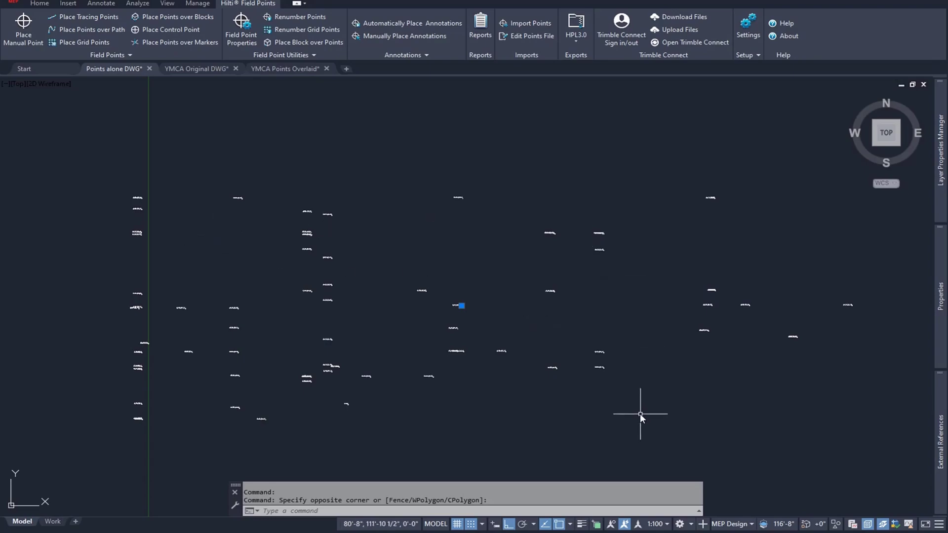
{"action": "scroll", "coordinate": [728, 297], "scroll_direction": "down", "scroll_amount": 3}
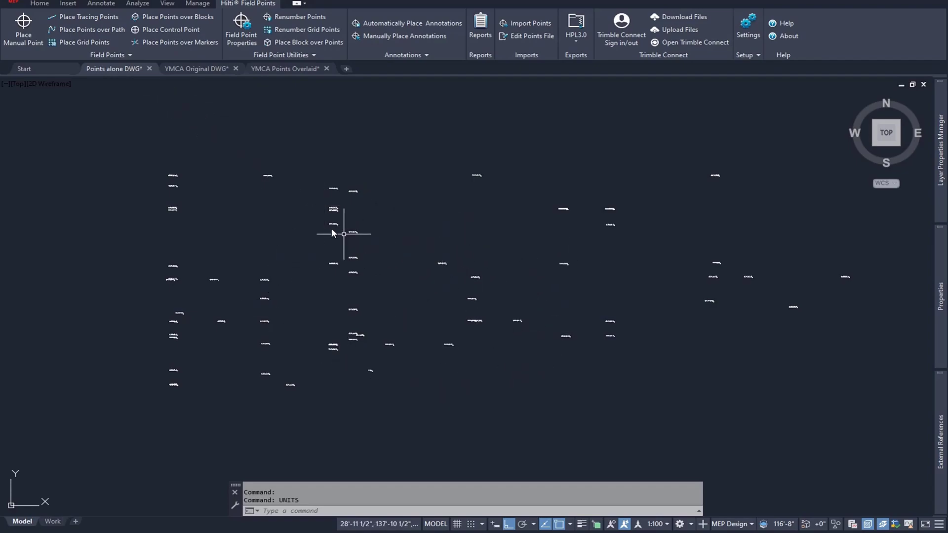
{"action": "left_click", "coordinate": [197, 69]}
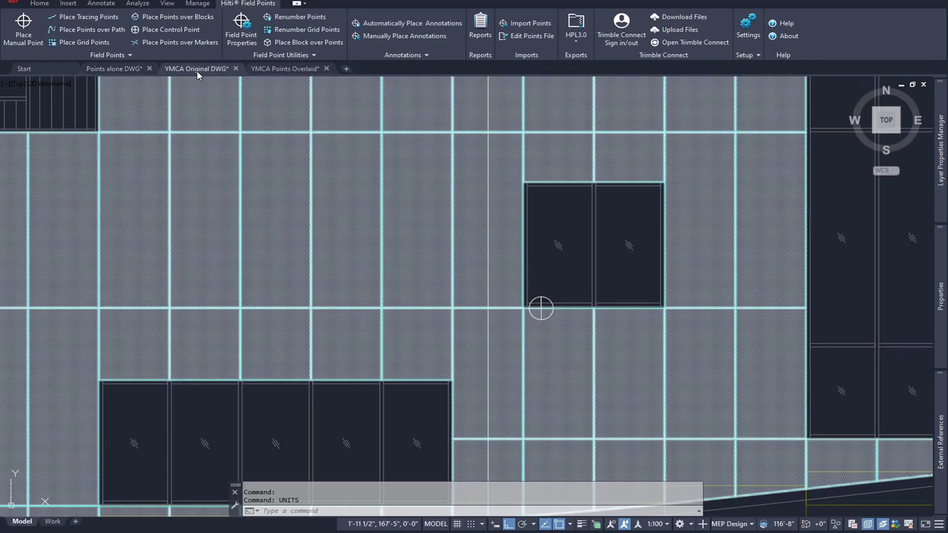
{"action": "scroll", "coordinate": [474, 311], "scroll_direction": "down", "scroll_amount": 10}
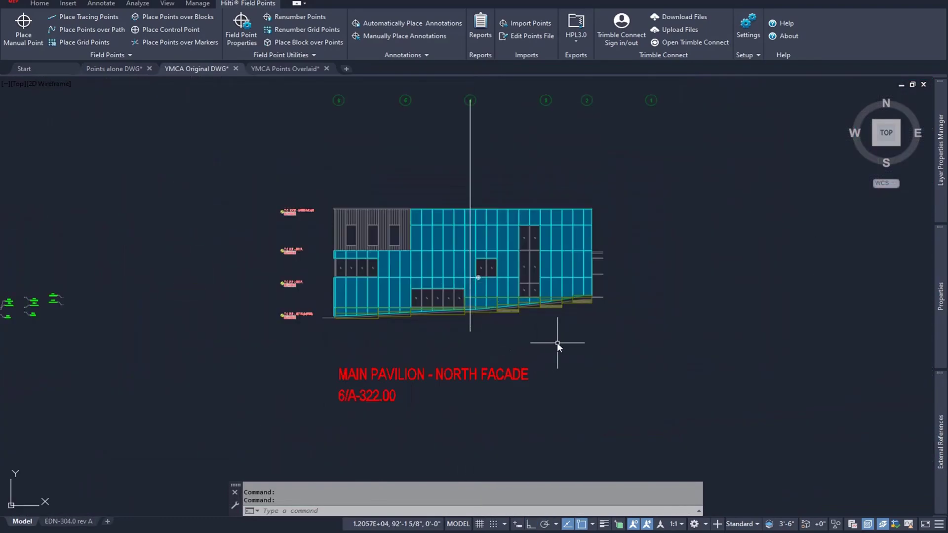
{"action": "type", "text": "UNITS"}
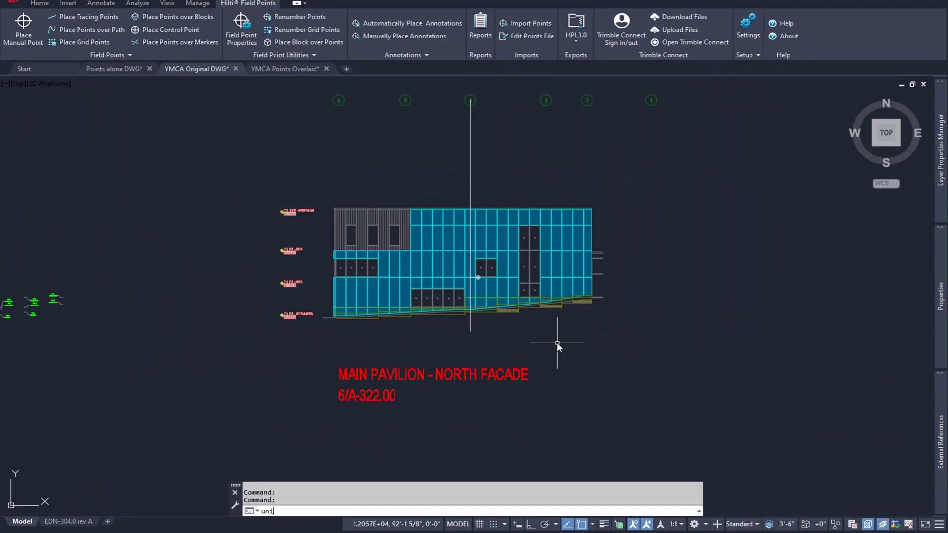
{"action": "key", "text": "Return"}
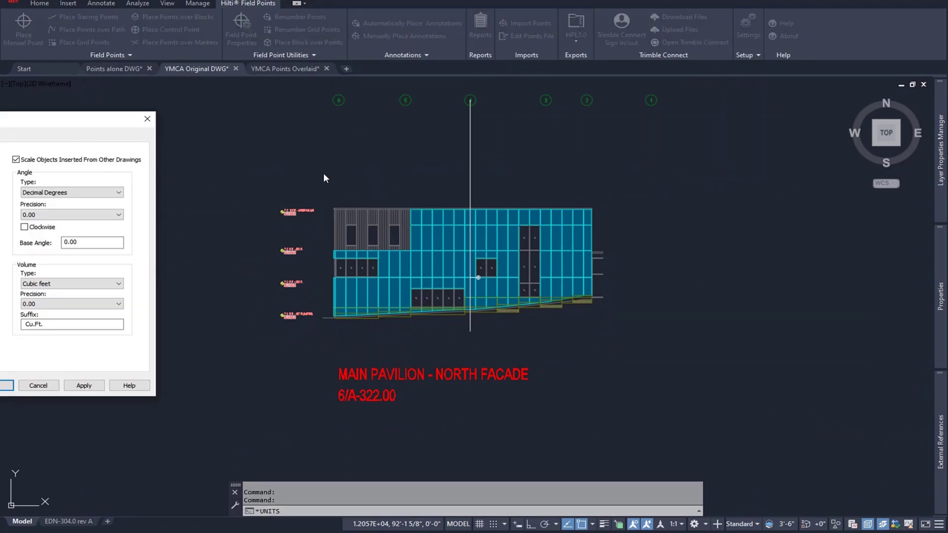
{"action": "left_click_drag", "start_coordinate": [42, 119], "coordinate": [398, 141]}
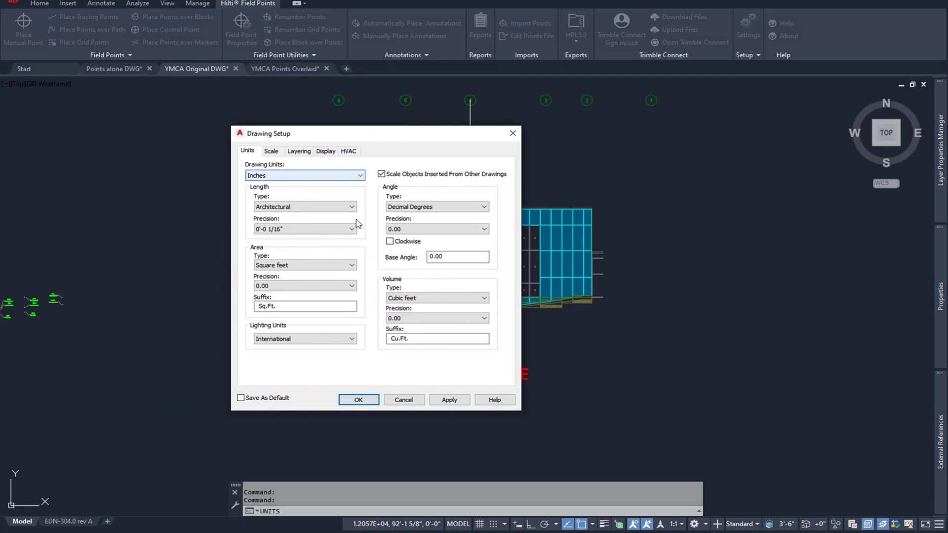
{"action": "left_click", "coordinate": [404, 400]}
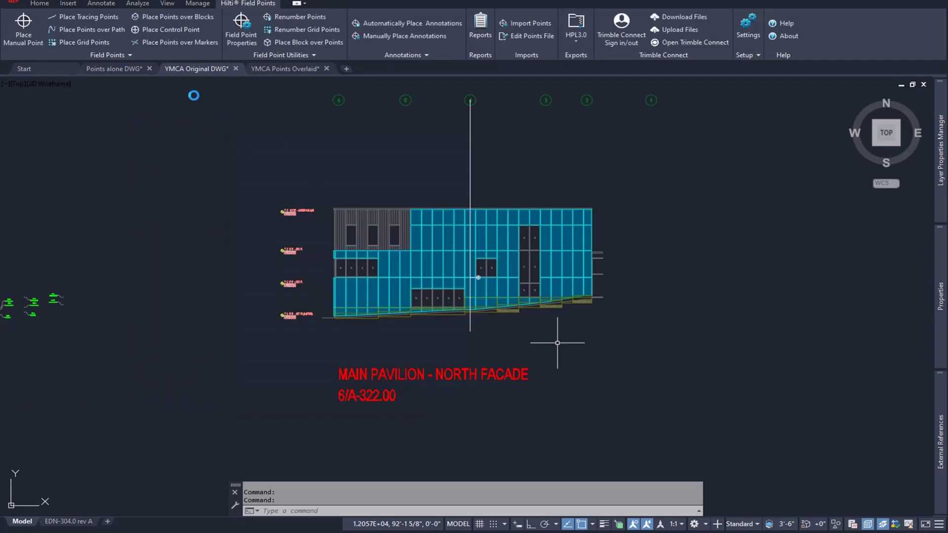
{"action": "left_click", "coordinate": [126, 70]}
{"action": "type", "text": "units"}
{"action": "key", "text": "Return"}
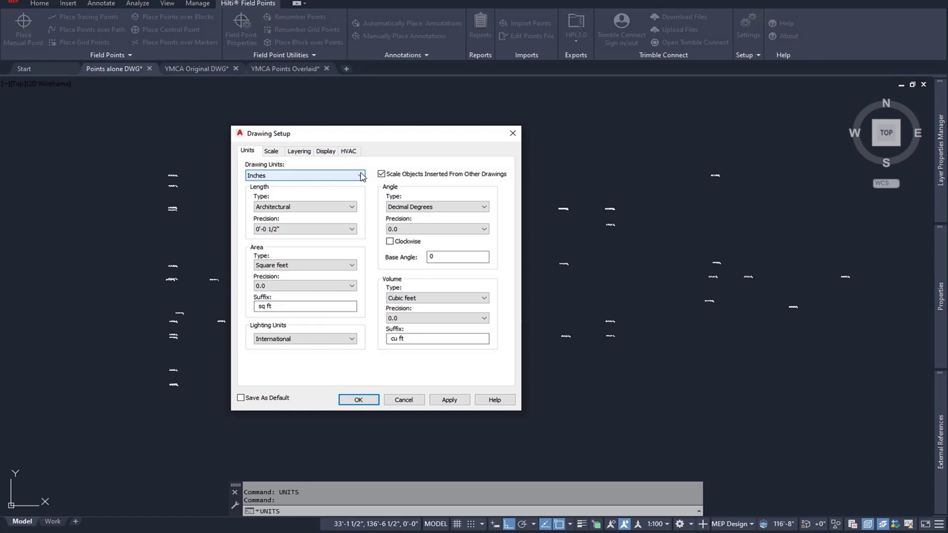
{"action": "key", "text": "Return"}
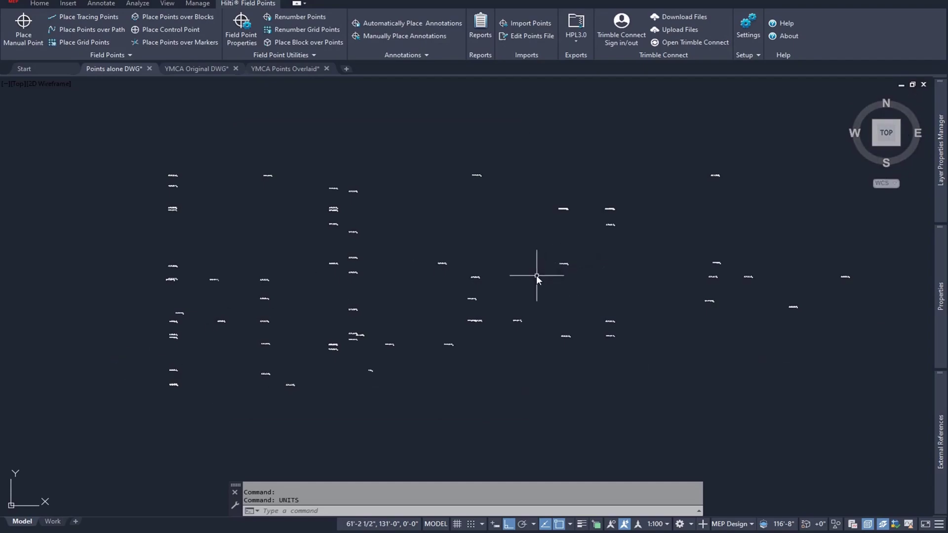
Select all the field points in the Points alone drawing
{"action": "left_click", "coordinate": [610, 440]}
{"action": "left_click", "coordinate": [444, 354]}
{"action": "key", "text": "ctrl+a"}
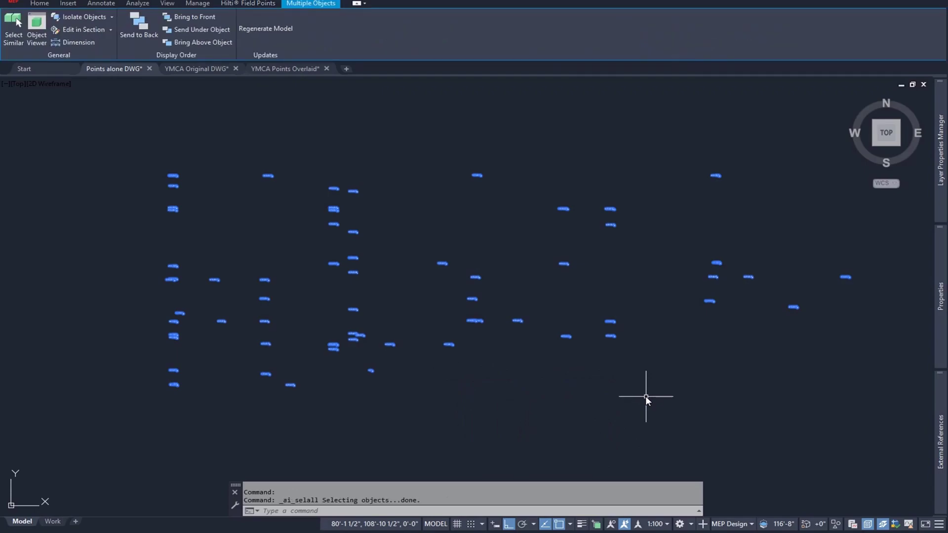
{"action": "scroll", "coordinate": [473, 323], "scroll_direction": "up", "scroll_amount": 6}
{"action": "scroll", "coordinate": [536, 321], "scroll_direction": "up", "scroll_amount": 2}
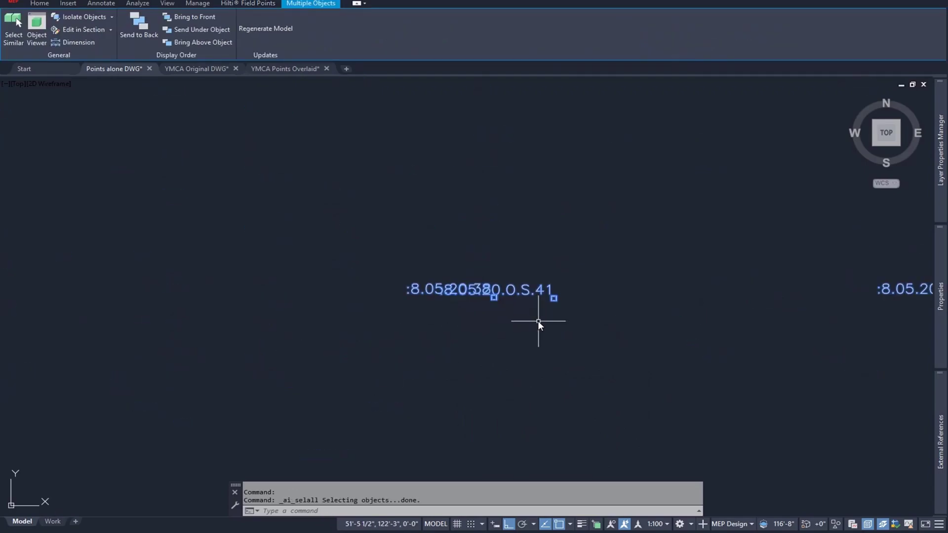
{"action": "scroll", "coordinate": [568, 304], "scroll_direction": "down", "scroll_amount": 5}
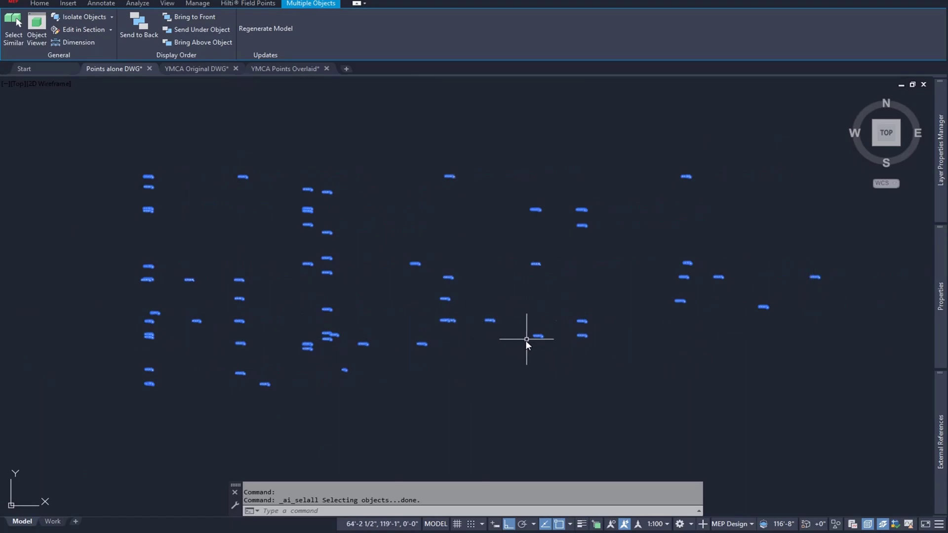
Look over the YMCA Original drawing, then return to the Points alone drawing
{"action": "left_click", "coordinate": [182, 71]}
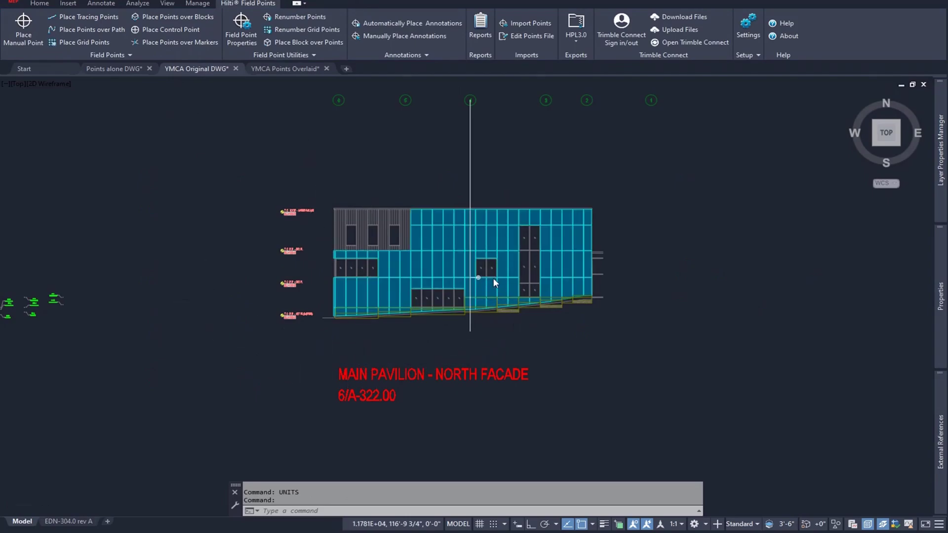
{"action": "scroll", "coordinate": [489, 274], "scroll_direction": "up", "scroll_amount": 2}
{"action": "scroll", "coordinate": [481, 273], "scroll_direction": "up", "scroll_amount": 6}
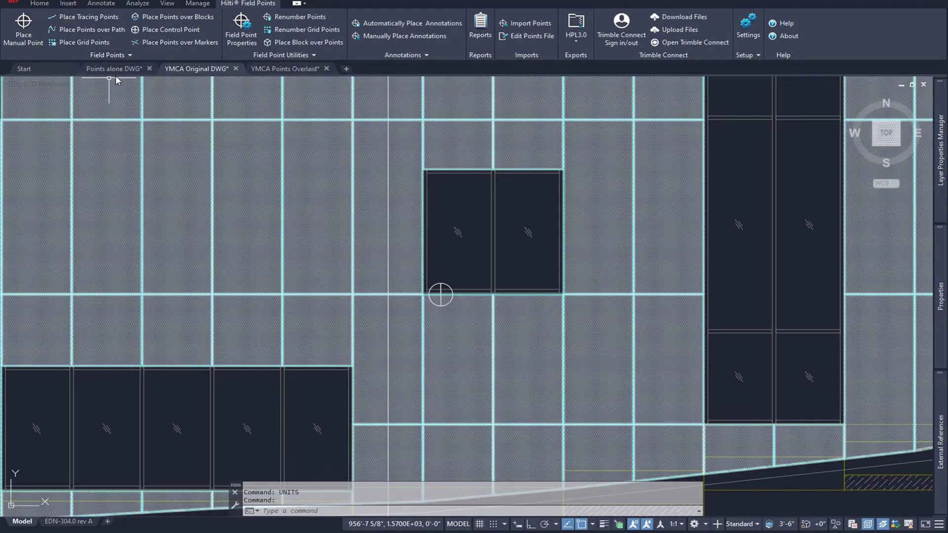
{"action": "left_click", "coordinate": [115, 71]}
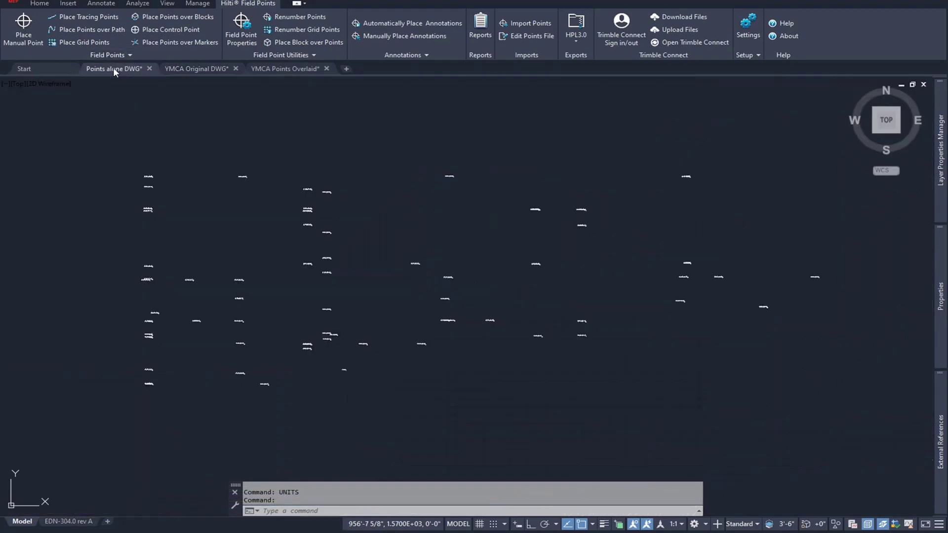
Select all field points again and start Copy with Base Point from the right-click menu
{"action": "key", "text": "ctrl+a"}
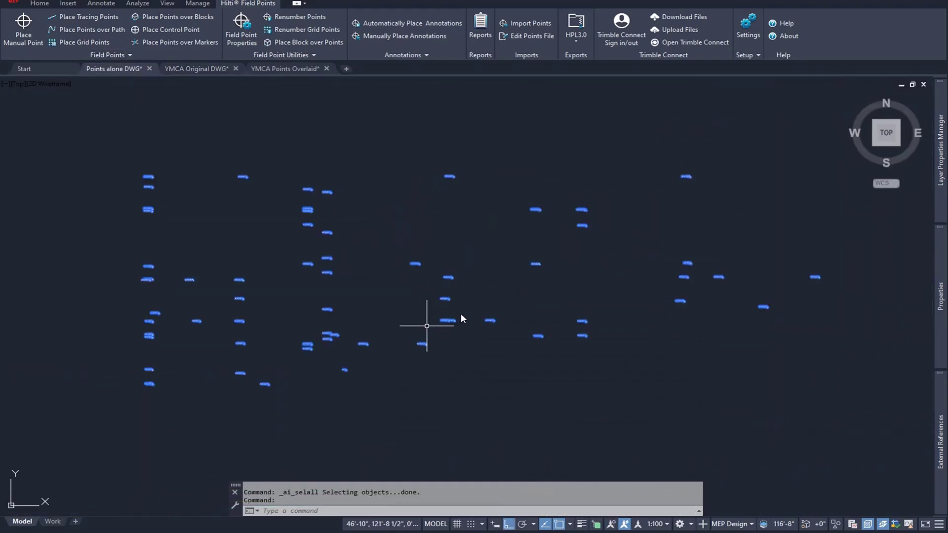
{"action": "right_click", "coordinate": [453, 278]}
{"action": "mouse_move", "coordinate": [508, 331]}
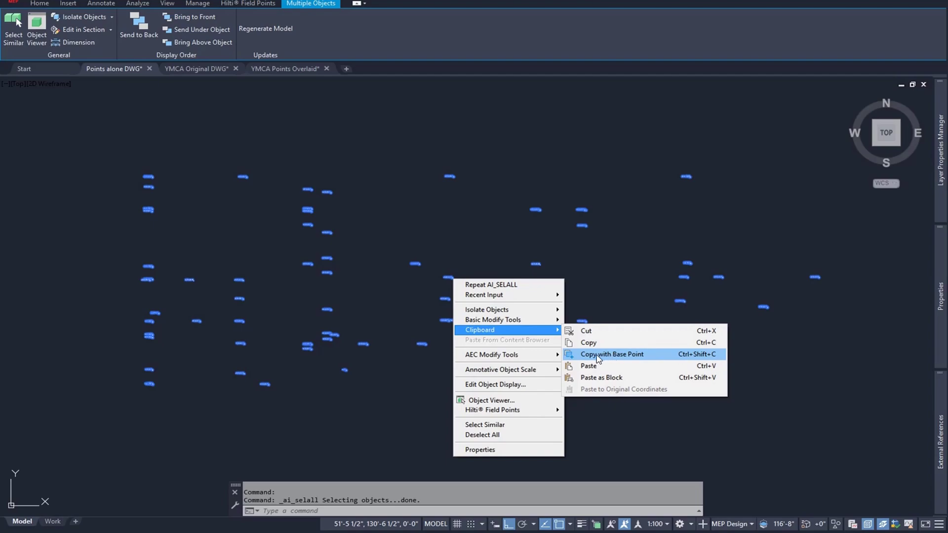
{"action": "left_click", "coordinate": [604, 355]}
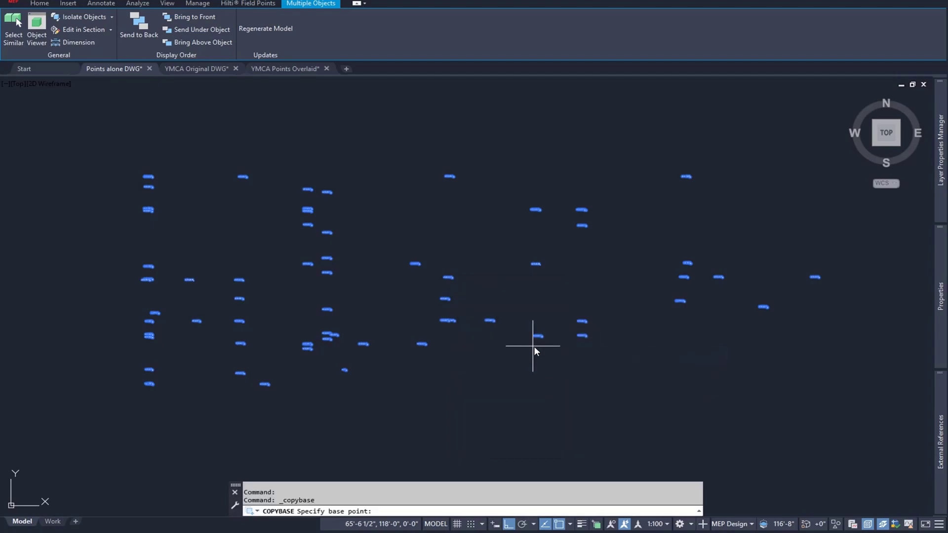
{"action": "scroll", "coordinate": [498, 303], "scroll_direction": "up", "scroll_amount": 5}
{"action": "scroll", "coordinate": [498, 349], "scroll_direction": "up", "scroll_amount": 10}
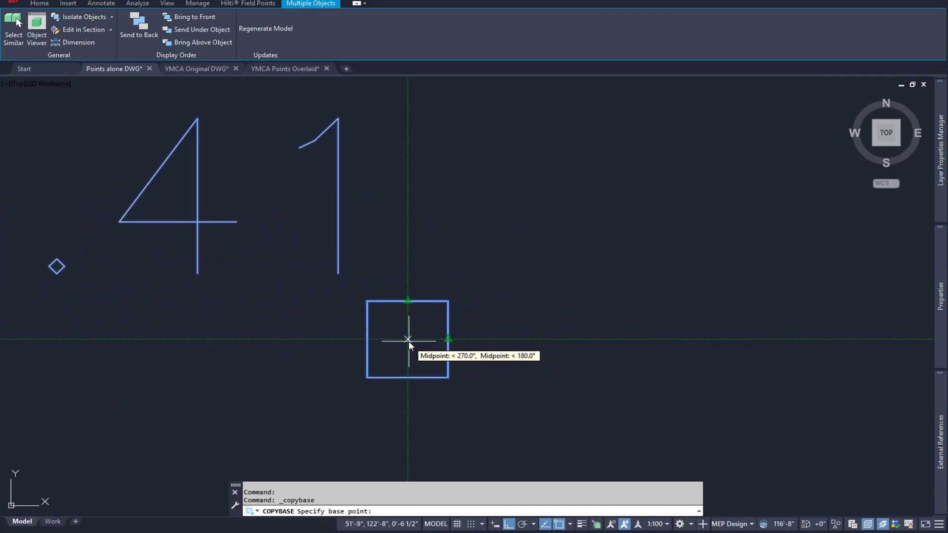
Pick the square's centre as the copy base point and move to the YMCA Original drawing
{"action": "left_click", "coordinate": [408, 339]}
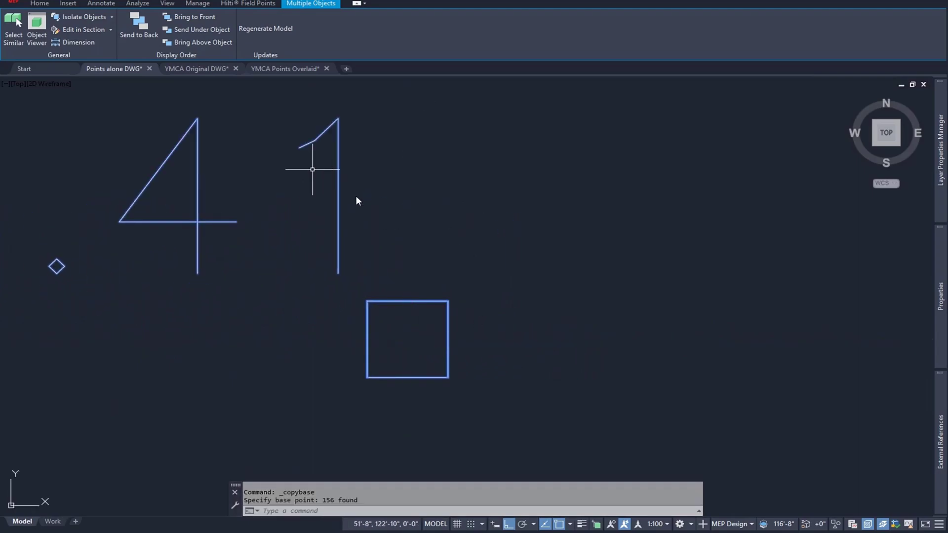
{"action": "left_click", "coordinate": [187, 70]}
{"action": "scroll", "coordinate": [558, 315], "scroll_direction": "down", "scroll_amount": 3}
Paste the field points with Ctrl+V, inserting them at the circle's centre on the panel grid
{"action": "key", "text": "ctrl+v"}
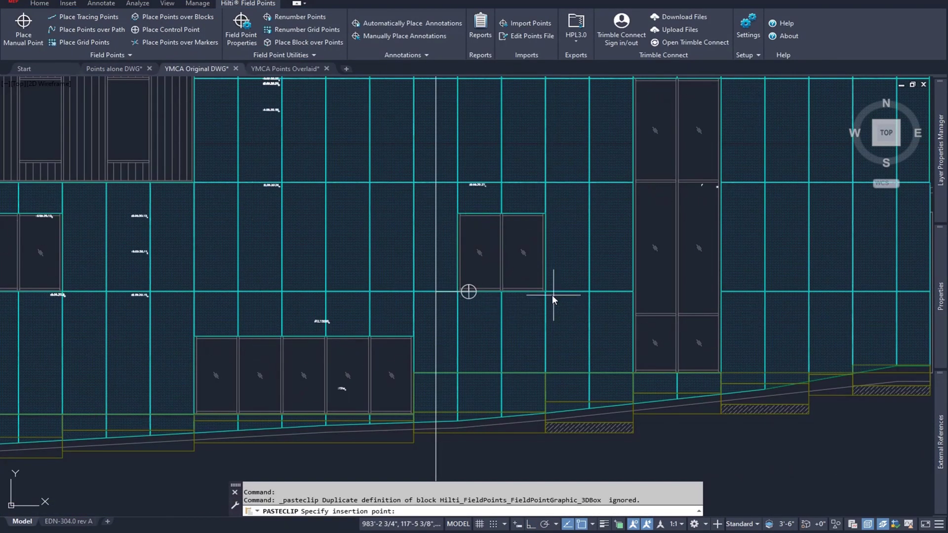
{"action": "scroll", "coordinate": [567, 327], "scroll_direction": "down", "scroll_amount": 6}
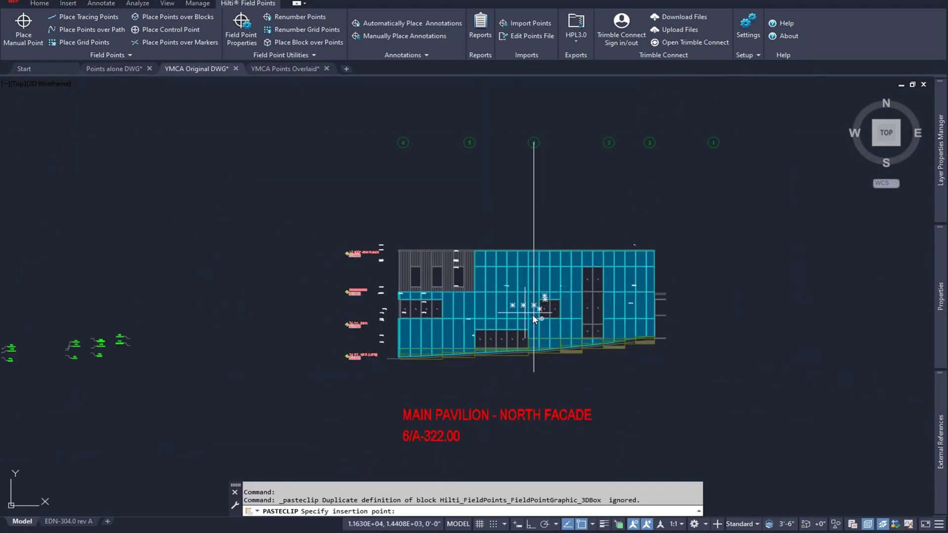
{"action": "scroll", "coordinate": [548, 320], "scroll_direction": "up", "scroll_amount": 10}
{"action": "scroll", "coordinate": [560, 326], "scroll_direction": "up", "scroll_amount": 5}
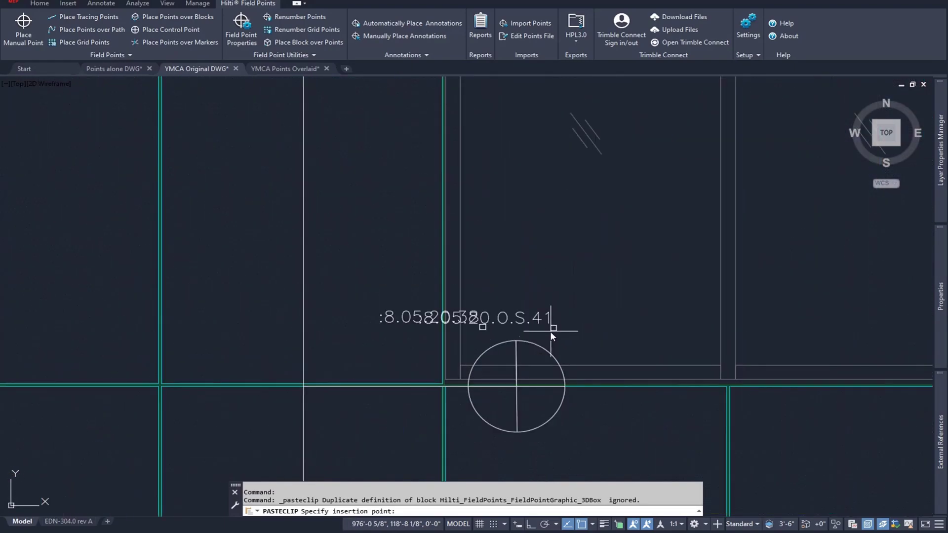
{"action": "scroll", "coordinate": [525, 373], "scroll_direction": "up", "scroll_amount": 5}
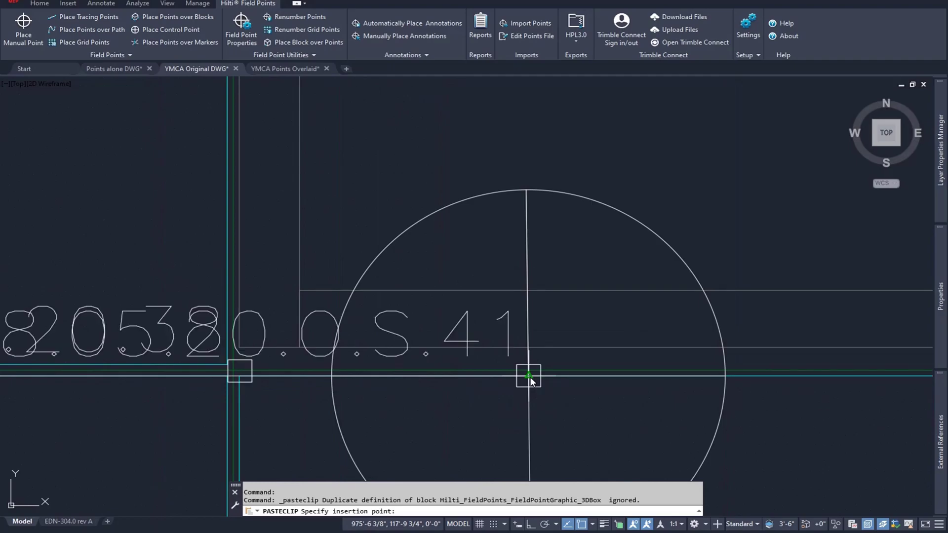
{"action": "left_click", "coordinate": [529, 377]}
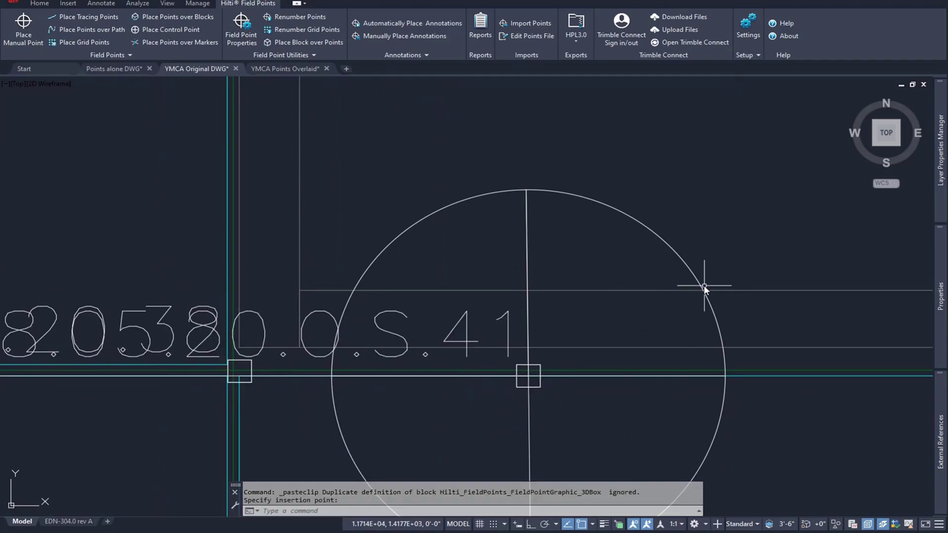
{"action": "scroll", "coordinate": [705, 286], "scroll_direction": "down", "scroll_amount": 3}
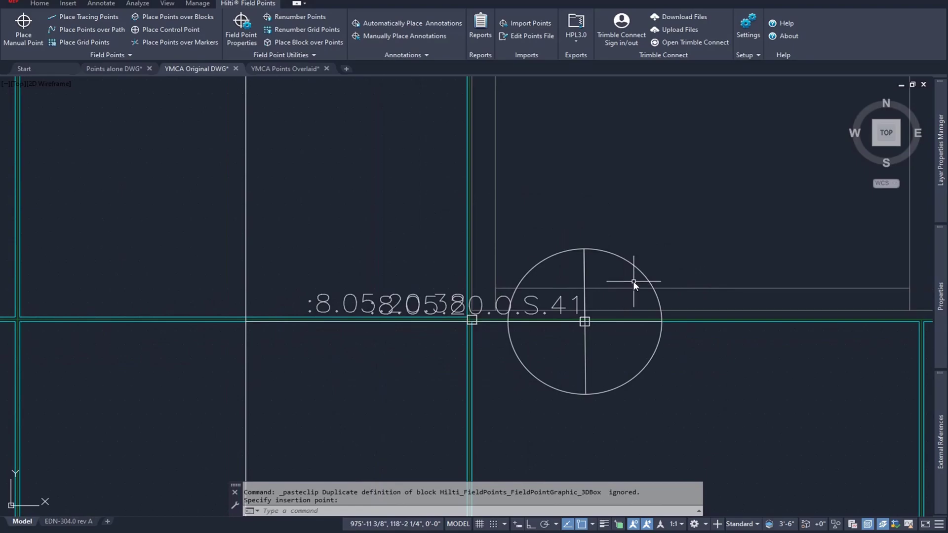
{"action": "scroll", "coordinate": [613, 287], "scroll_direction": "down", "scroll_amount": 5}
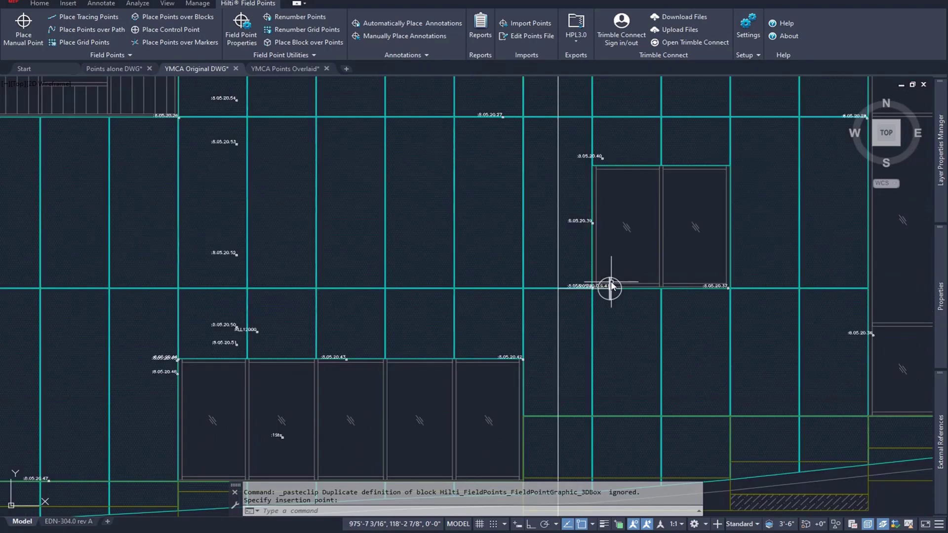
{"action": "scroll", "coordinate": [610, 287], "scroll_direction": "up", "scroll_amount": 6}
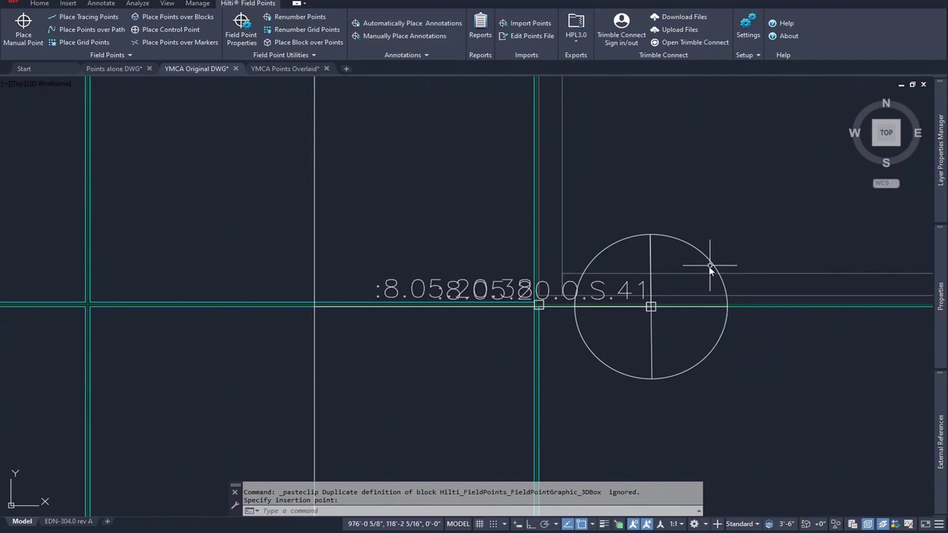
{"action": "scroll", "coordinate": [711, 263], "scroll_direction": "down", "scroll_amount": 5}
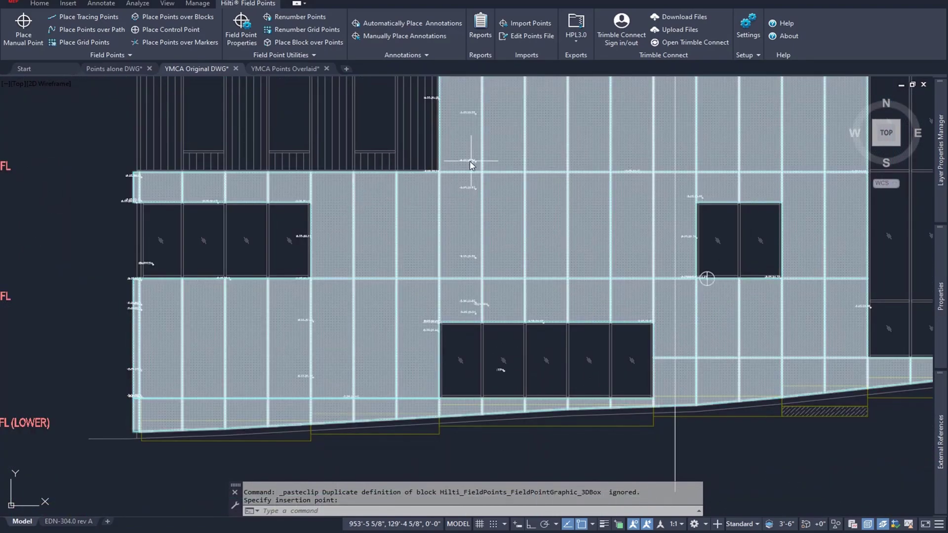
{"action": "scroll", "coordinate": [433, 190], "scroll_direction": "up", "scroll_amount": 8}
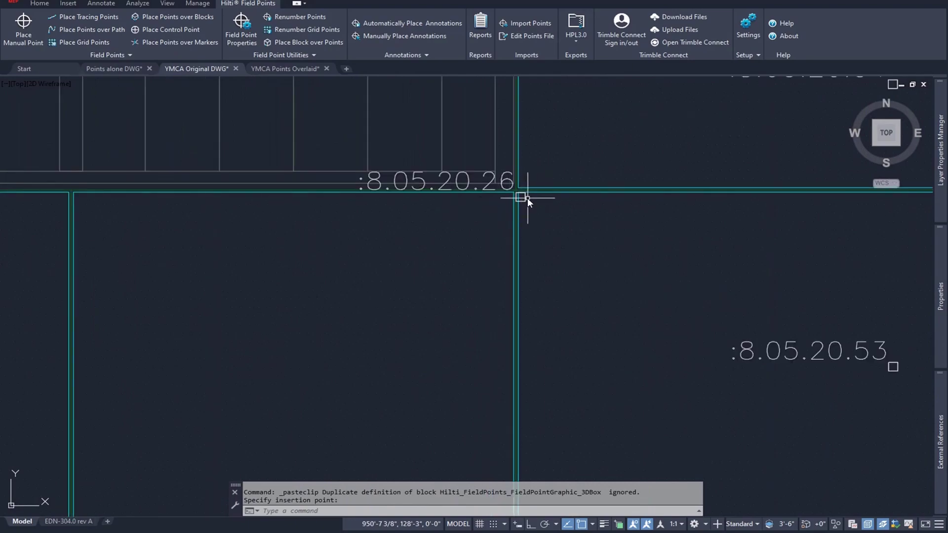
{"action": "scroll", "coordinate": [527, 198], "scroll_direction": "up", "scroll_amount": 3}
Measure with DIST from the grid-line intersection to point 8.05.20.26, reading 0'-0 15/16"
{"action": "left_click", "coordinate": [518, 195]}
{"action": "type", "text": "dist"}
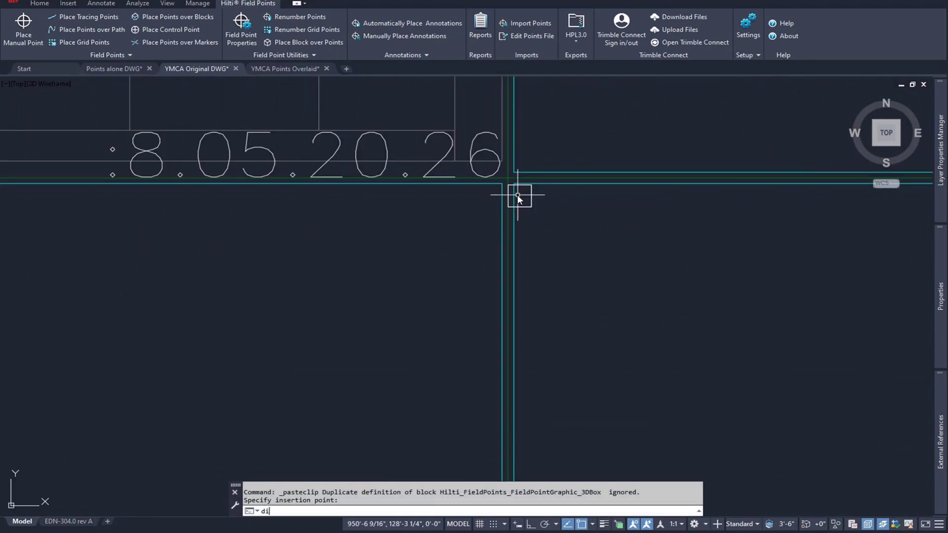
{"action": "key", "text": "Return"}
{"action": "scroll", "coordinate": [529, 195], "scroll_direction": "up", "scroll_amount": 4}
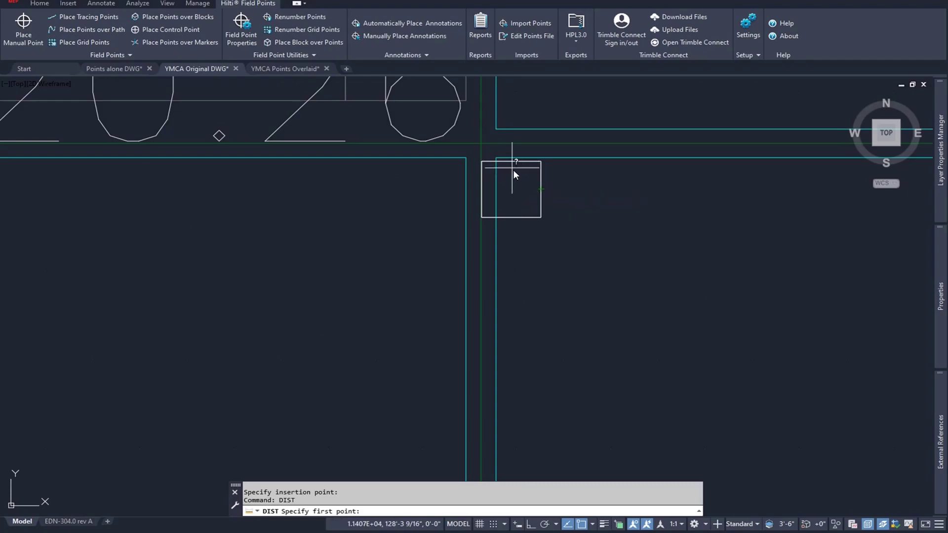
{"action": "left_click", "coordinate": [512, 188]}
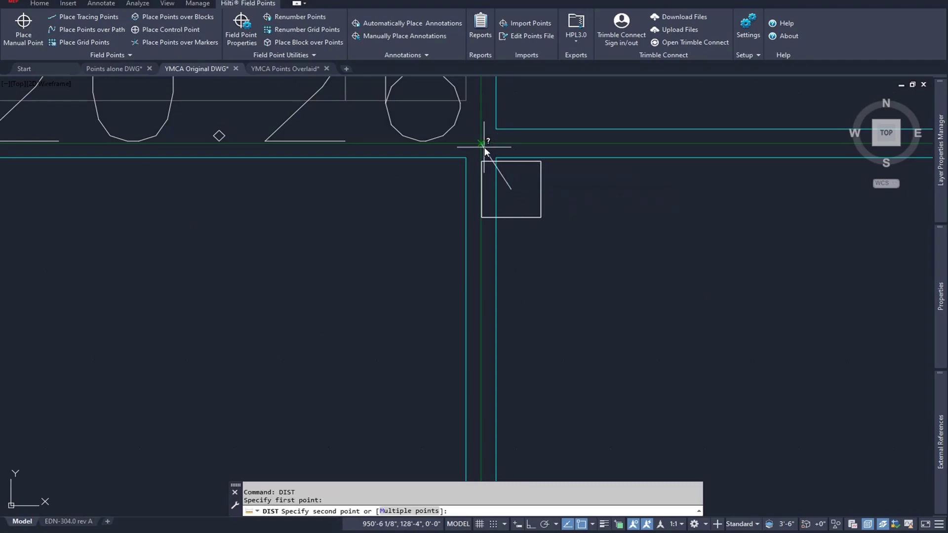
{"action": "scroll", "coordinate": [482, 143], "scroll_direction": "down", "scroll_amount": 2}
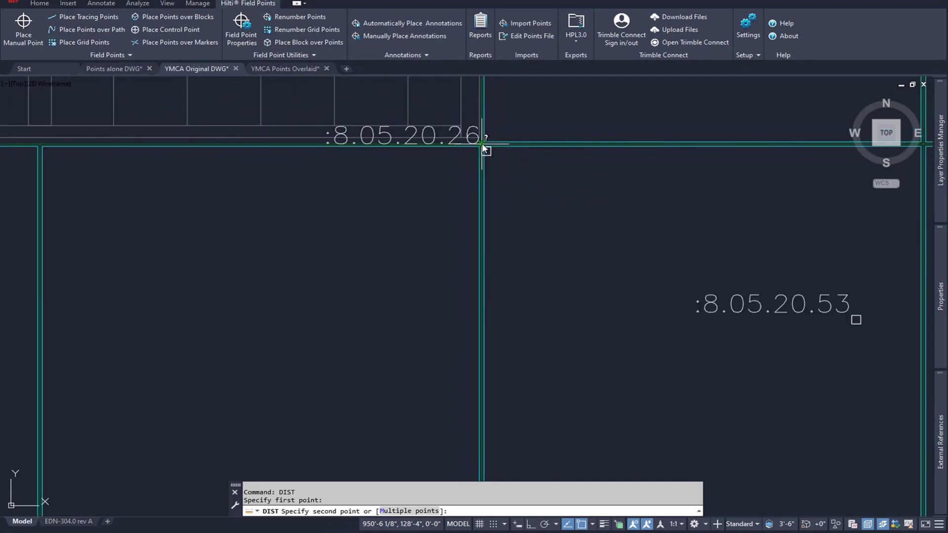
{"action": "left_click", "coordinate": [482, 145]}
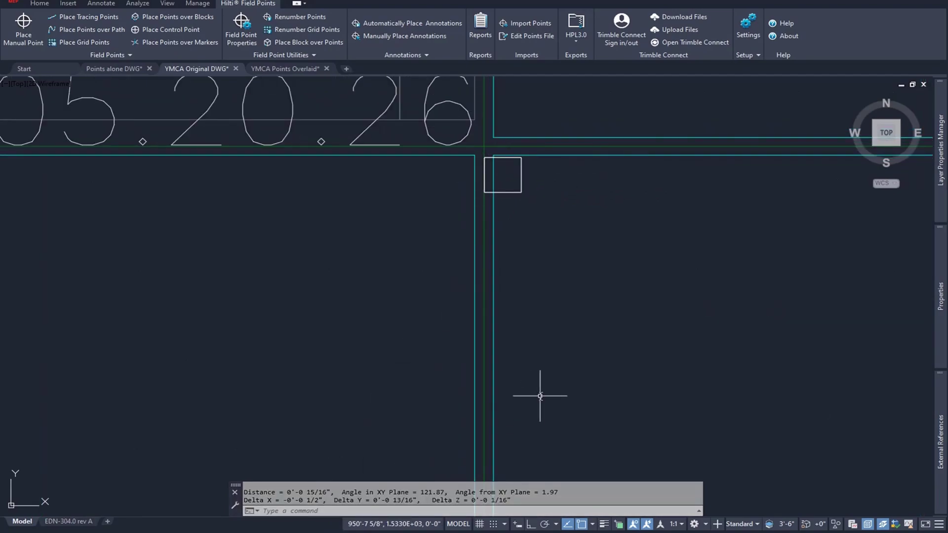
{"action": "scroll", "coordinate": [572, 274], "scroll_direction": "down", "scroll_amount": 5}
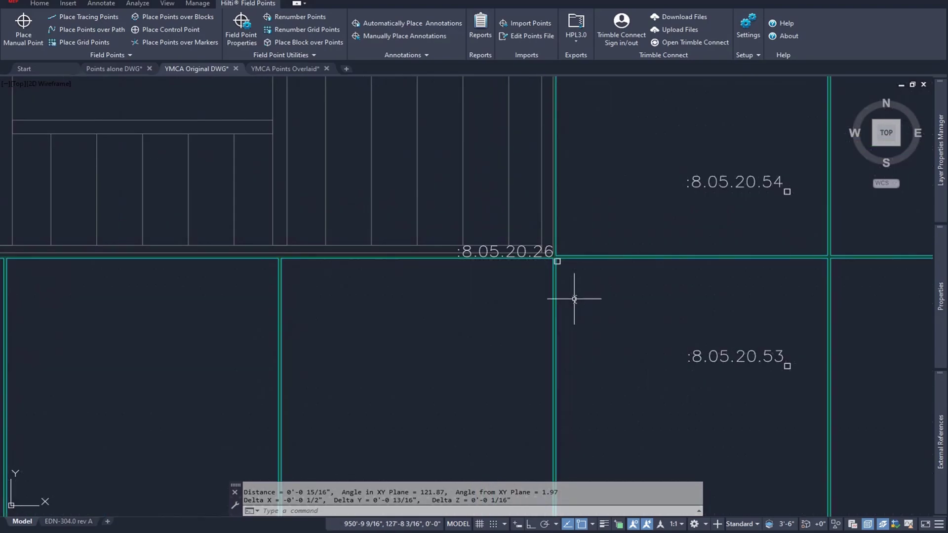
Pan the elevation, peek at the Points alone drawing, and return to YMCA Original
{"action": "scroll", "coordinate": [574, 299], "scroll_direction": "down", "scroll_amount": 6}
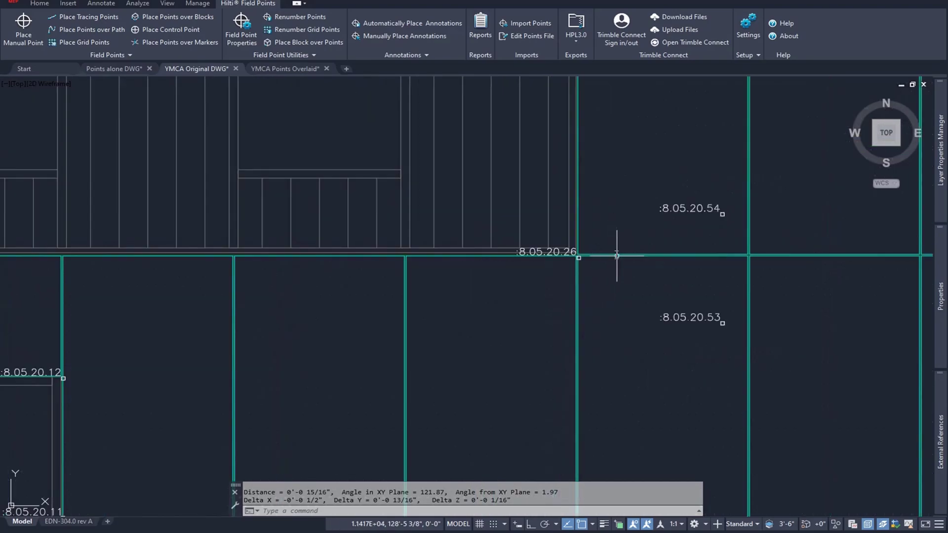
{"action": "middle_click_drag", "start_coordinate": [822, 441], "coordinate": [686, 445]}
{"action": "left_click", "coordinate": [113, 73]}
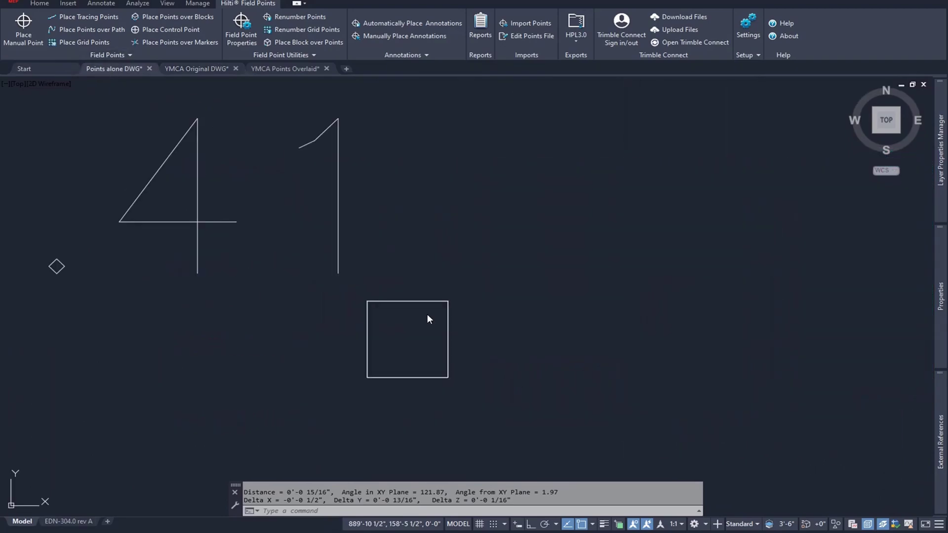
{"action": "scroll", "coordinate": [618, 277], "scroll_direction": "down", "scroll_amount": 8}
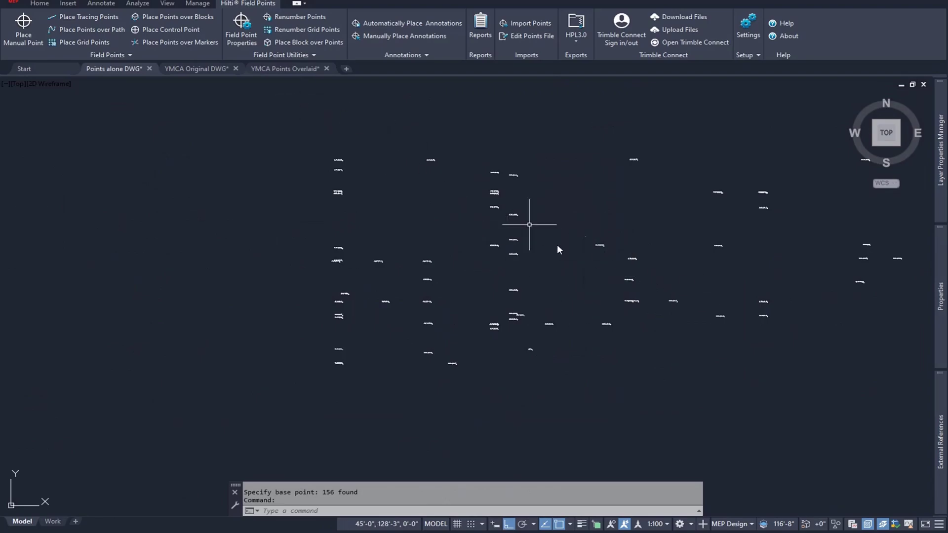
{"action": "left_click", "coordinate": [211, 72]}
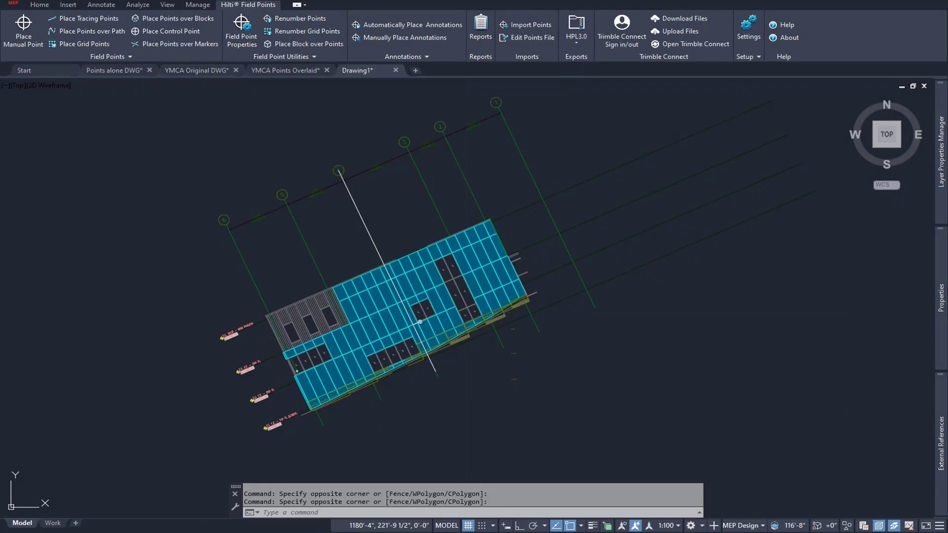
Zoom in and out over the YMCA Original drawing to inspect the pasted points
{"action": "scroll", "coordinate": [443, 247], "scroll_direction": "down", "scroll_amount": 5}
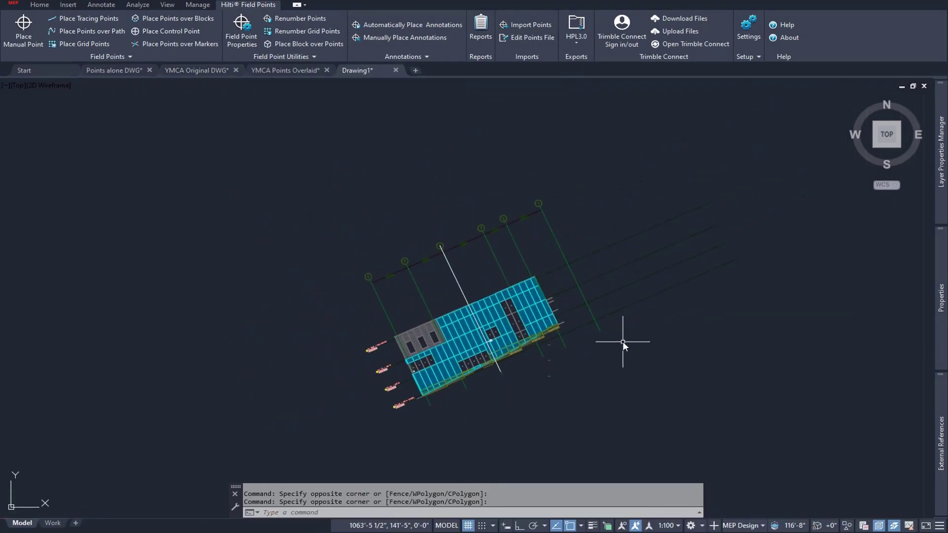
{"action": "scroll", "coordinate": [623, 341], "scroll_direction": "up", "scroll_amount": 3}
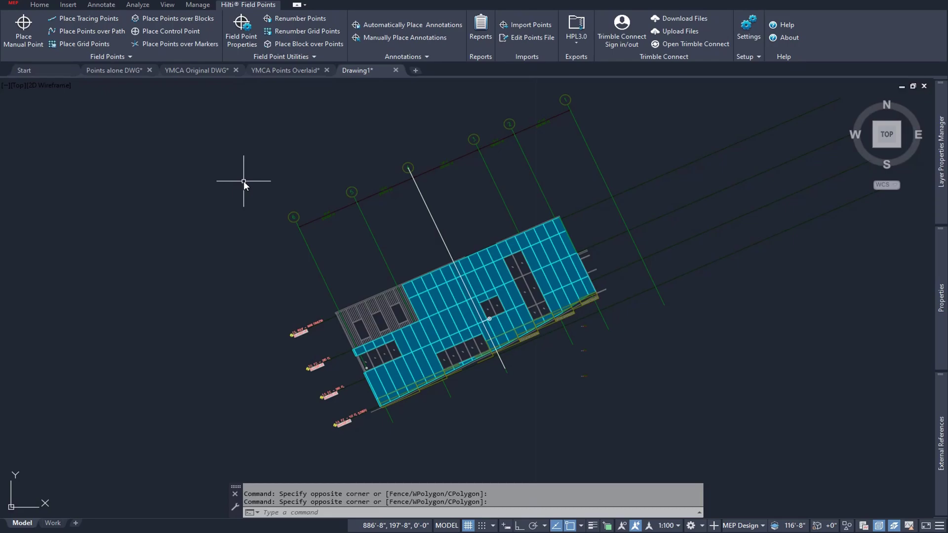
{"action": "scroll", "coordinate": [489, 321], "scroll_direction": "up", "scroll_amount": 6}
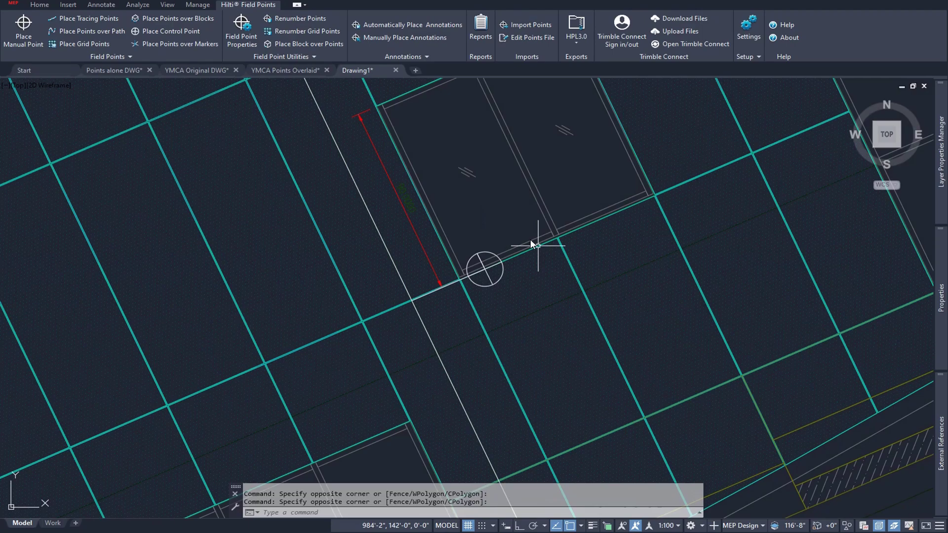
{"action": "scroll", "coordinate": [486, 265], "scroll_direction": "down", "scroll_amount": 5}
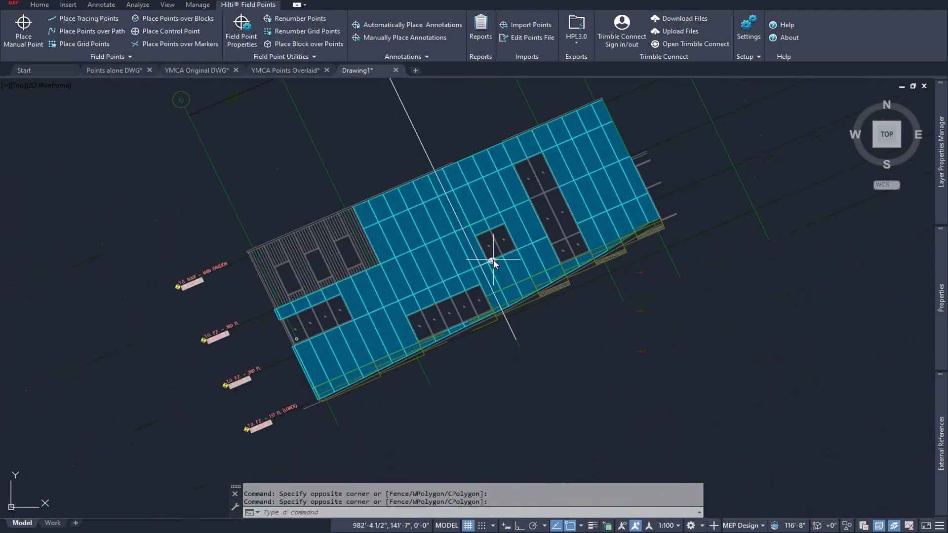
{"action": "scroll", "coordinate": [493, 259], "scroll_direction": "down", "scroll_amount": 3}
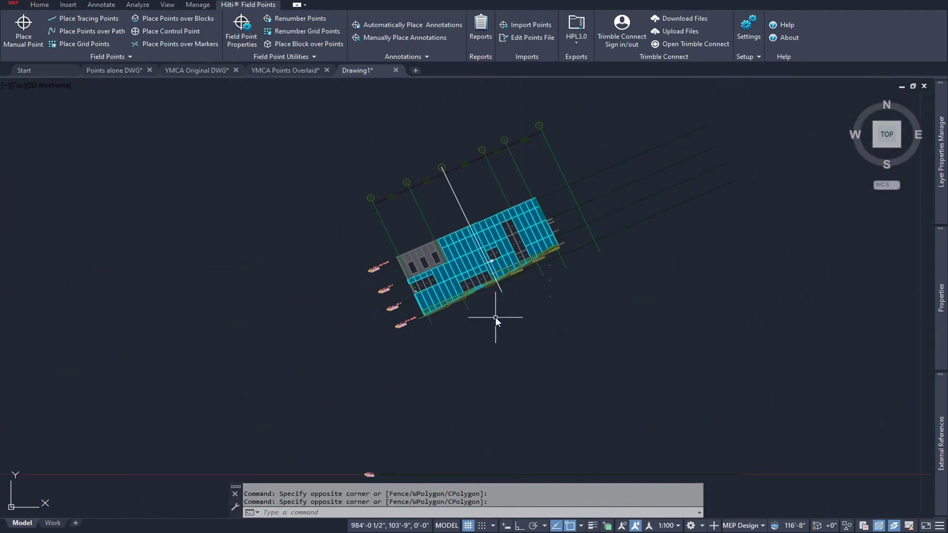
{"action": "scroll", "coordinate": [410, 295], "scroll_direction": "up", "scroll_amount": 8}
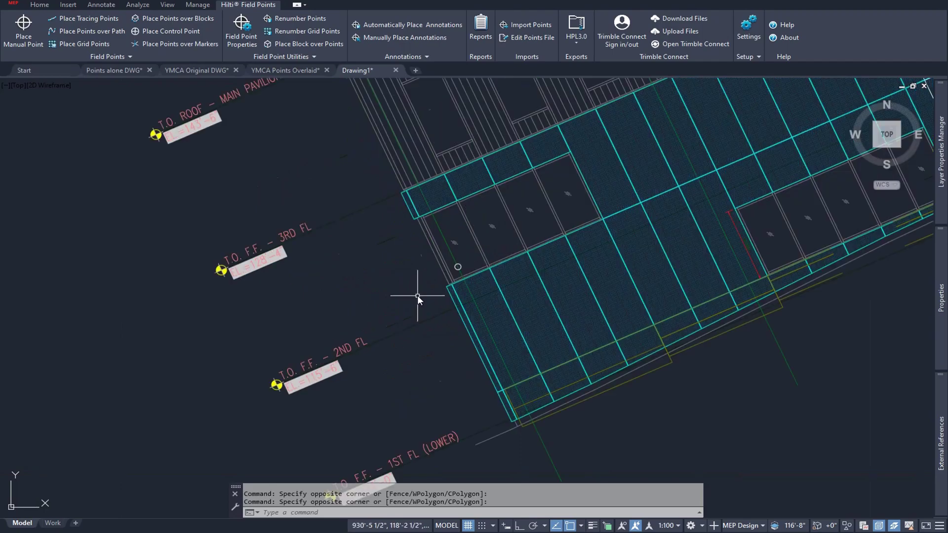
{"action": "scroll", "coordinate": [469, 254], "scroll_direction": "up", "scroll_amount": 8}
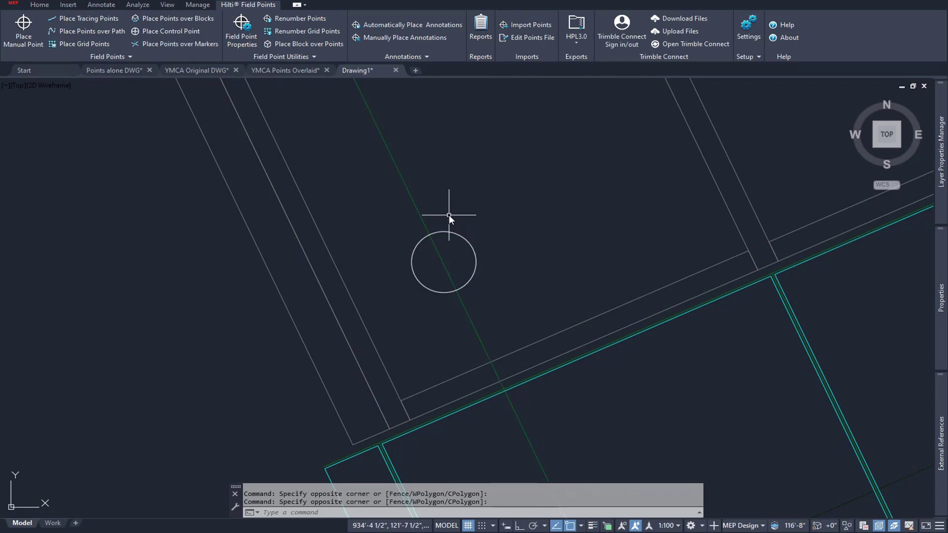
{"action": "scroll", "coordinate": [512, 236], "scroll_direction": "down", "scroll_amount": 8}
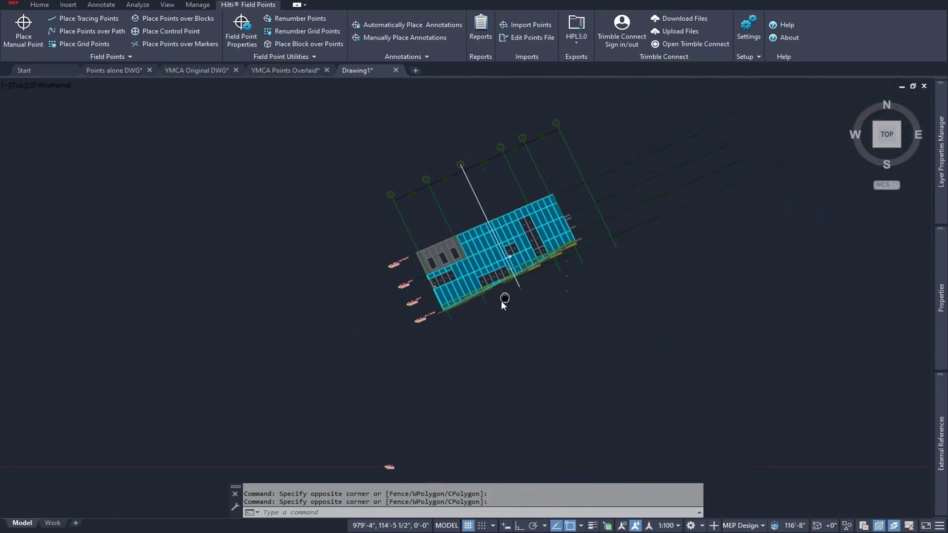
Copy all field points from Points alone and paste them into Drawing1 left of the building
{"action": "left_click", "coordinate": [127, 70]}
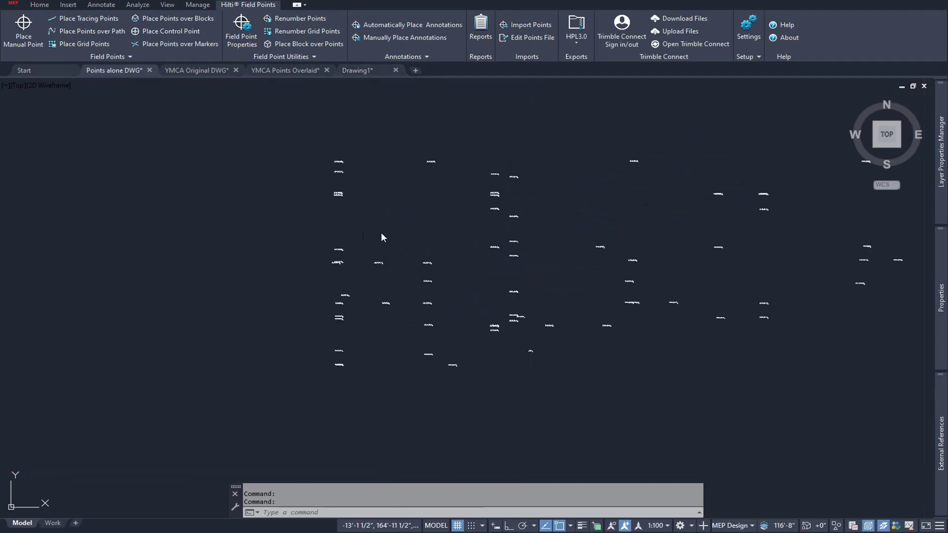
{"action": "left_click", "coordinate": [263, 159]}
{"action": "left_click", "coordinate": [838, 373]}
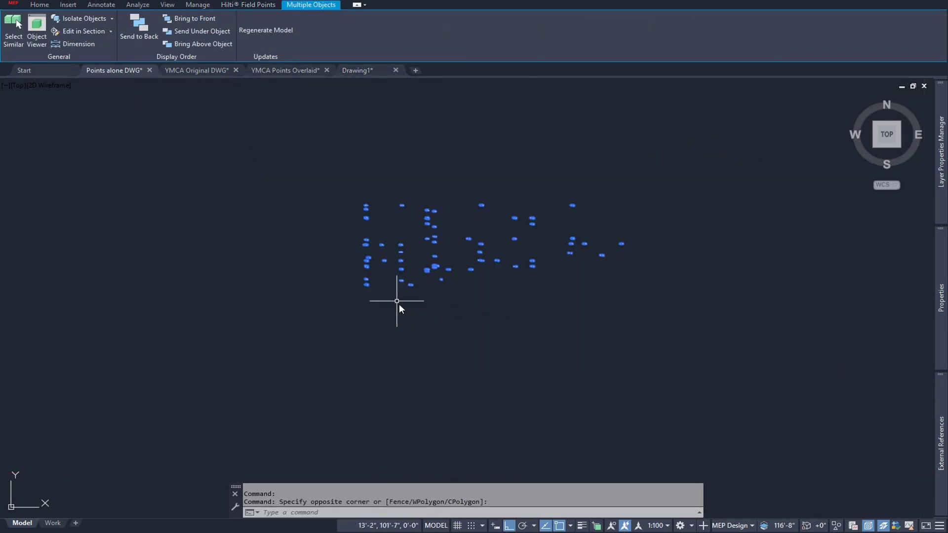
{"action": "left_click", "coordinate": [360, 71]}
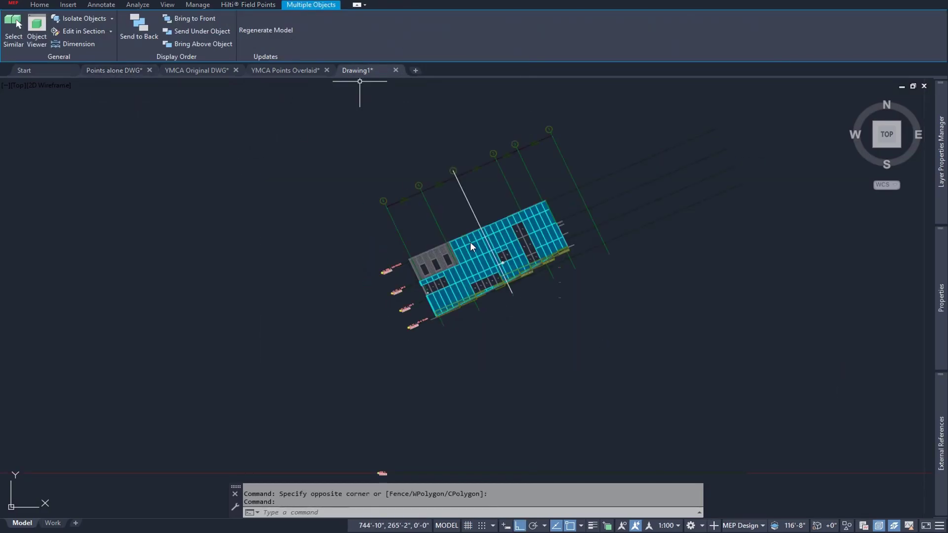
{"action": "key", "text": "ctrl+v"}
{"action": "left_click", "coordinate": [280, 263]}
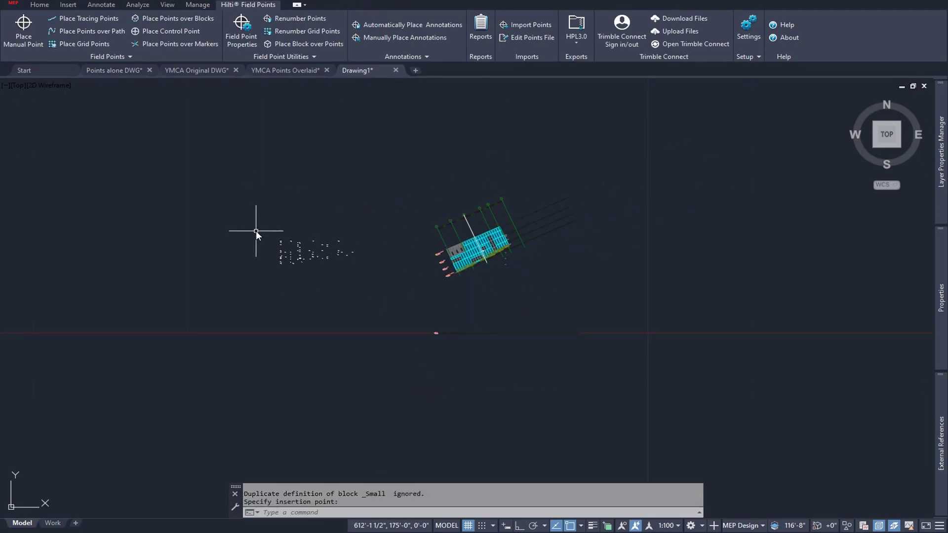
{"action": "scroll", "coordinate": [272, 238], "scroll_direction": "up", "scroll_amount": 4}
Window-select the pasted points and enter the ALIGN command
{"action": "left_click", "coordinate": [280, 207]}
{"action": "left_click", "coordinate": [605, 326]}
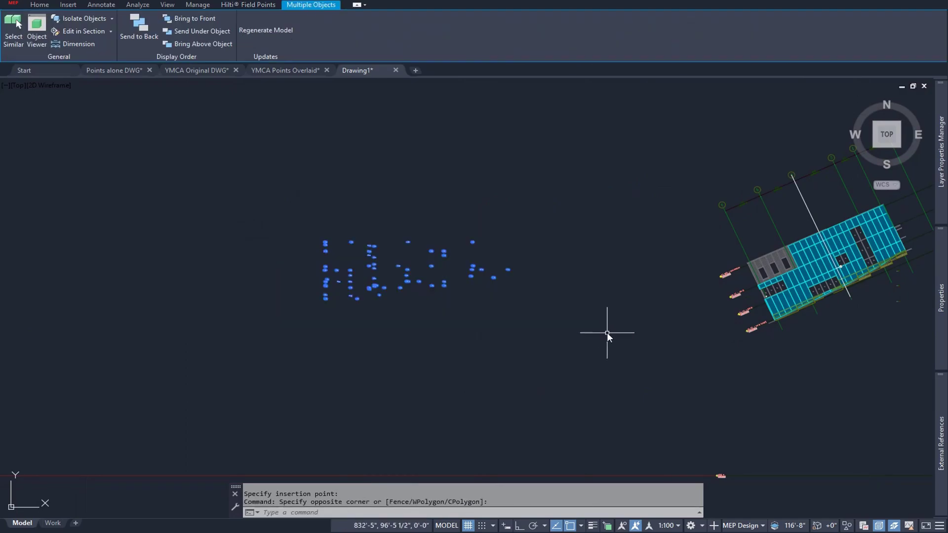
{"action": "type", "text": "align"}
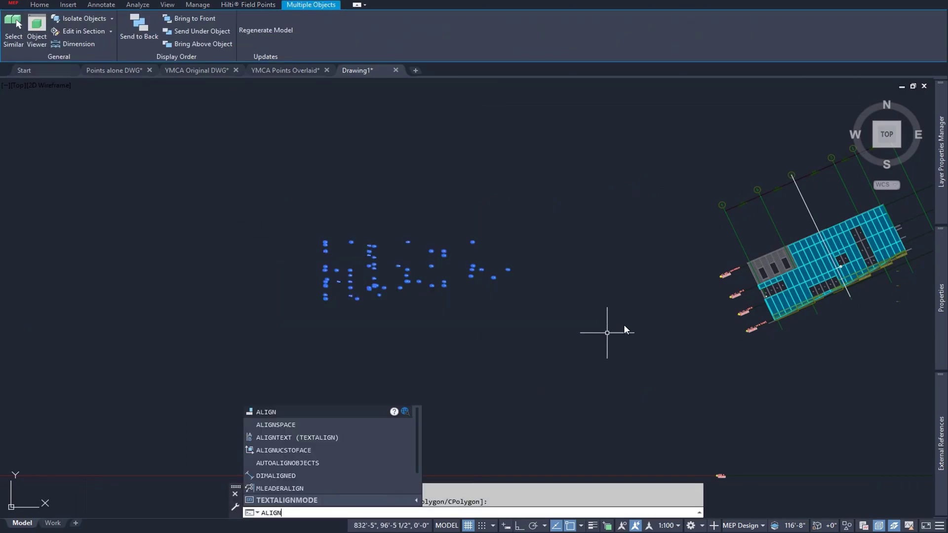
Start ALIGN on the selected field points and match the first control point to its building location
{"action": "key", "text": "Return"}
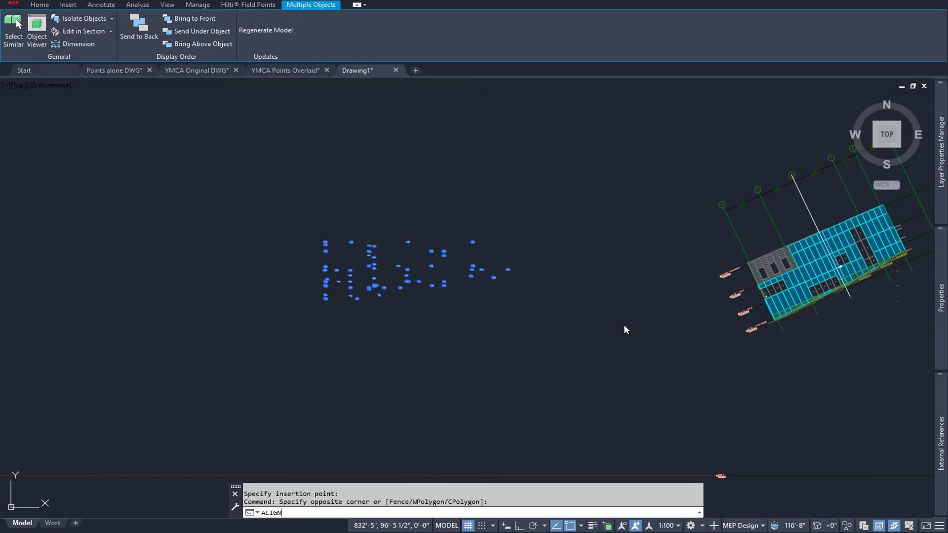
{"action": "scroll", "coordinate": [404, 287], "scroll_direction": "up", "scroll_amount": 3}
{"action": "scroll", "coordinate": [404, 288], "scroll_direction": "up", "scroll_amount": 15}
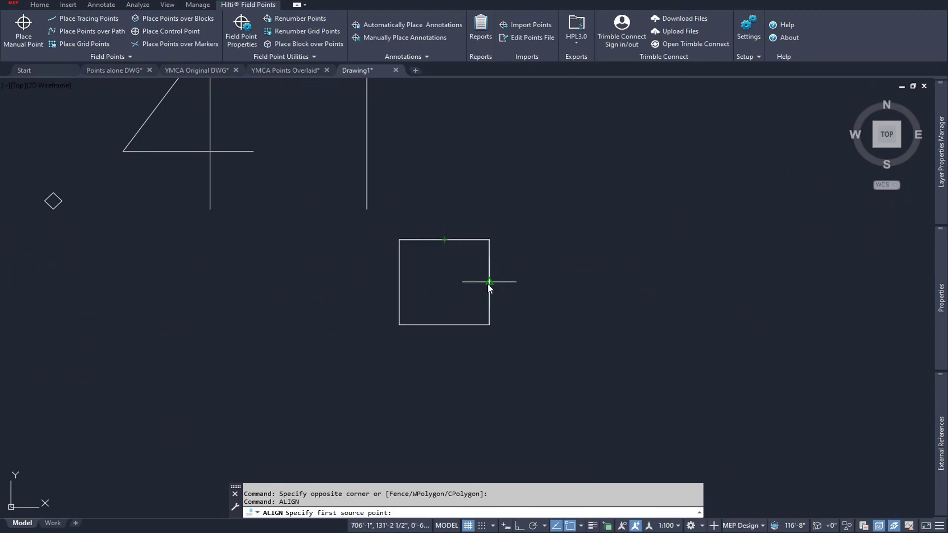
{"action": "left_click", "coordinate": [444, 283]}
{"action": "scroll", "coordinate": [556, 307], "scroll_direction": "down", "scroll_amount": 15}
{"action": "scroll", "coordinate": [672, 334], "scroll_direction": "up", "scroll_amount": 3}
{"action": "scroll", "coordinate": [672, 335], "scroll_direction": "up", "scroll_amount": 10}
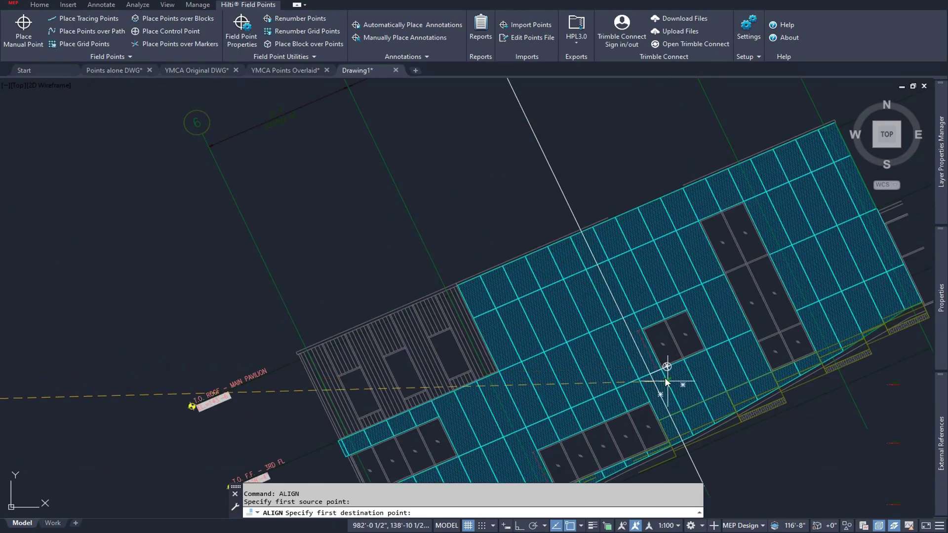
{"action": "left_click", "coordinate": [605, 277]}
Match the BksPt1Sta point as second source to the building line's midpoint
{"action": "scroll", "coordinate": [316, 352], "scroll_direction": "down", "scroll_amount": 12}
{"action": "middle_click_drag", "start_coordinate": [309, 301], "coordinate": [504, 285]}
{"action": "scroll", "coordinate": [700, 264], "scroll_direction": "up", "scroll_amount": 6}
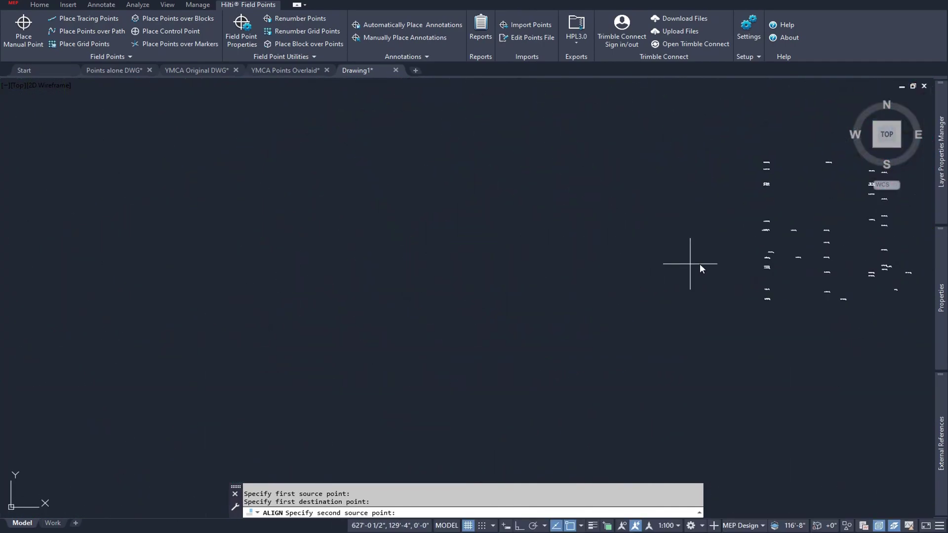
{"action": "scroll", "coordinate": [593, 306], "scroll_direction": "up", "scroll_amount": 6}
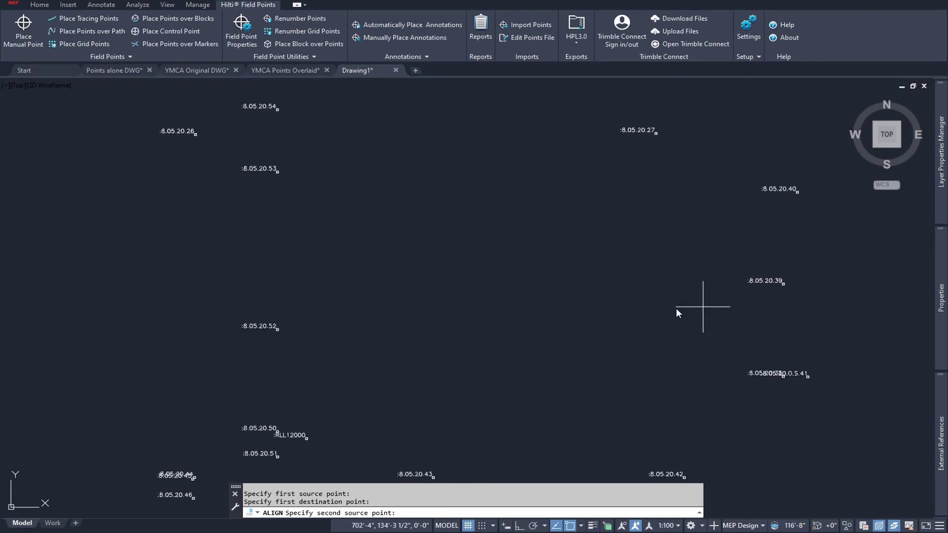
{"action": "scroll", "coordinate": [287, 332], "scroll_direction": "up", "scroll_amount": 8}
{"action": "scroll", "coordinate": [286, 334], "scroll_direction": "up", "scroll_amount": 3}
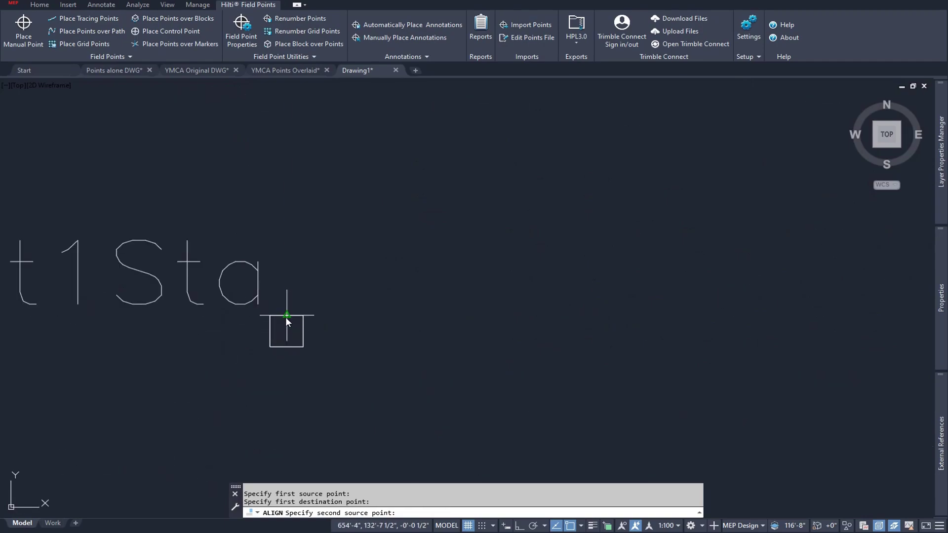
{"action": "left_click", "coordinate": [286, 330]}
{"action": "scroll", "coordinate": [328, 334], "scroll_direction": "down", "scroll_amount": 10}
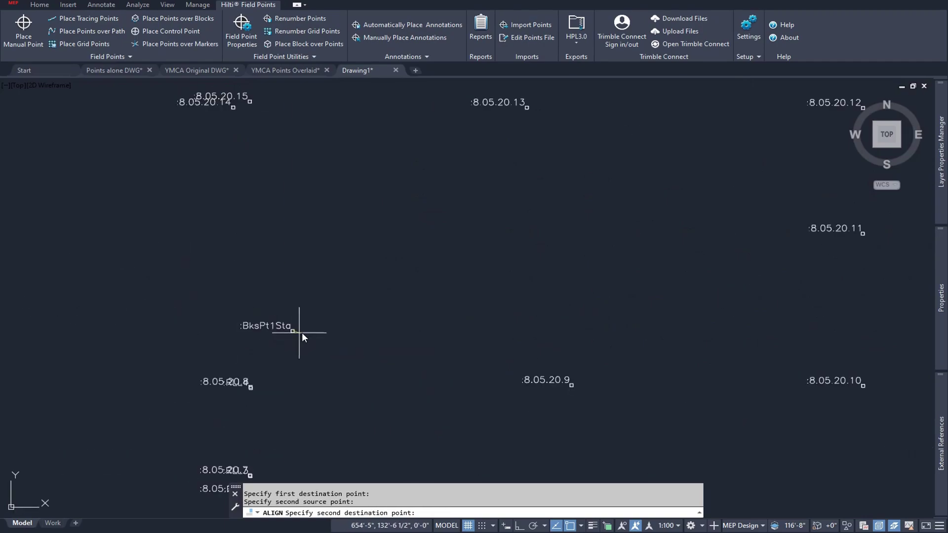
{"action": "middle_click_drag", "start_coordinate": [813, 344], "coordinate": [354, 349]}
{"action": "scroll", "coordinate": [534, 354], "scroll_direction": "up", "scroll_amount": 6}
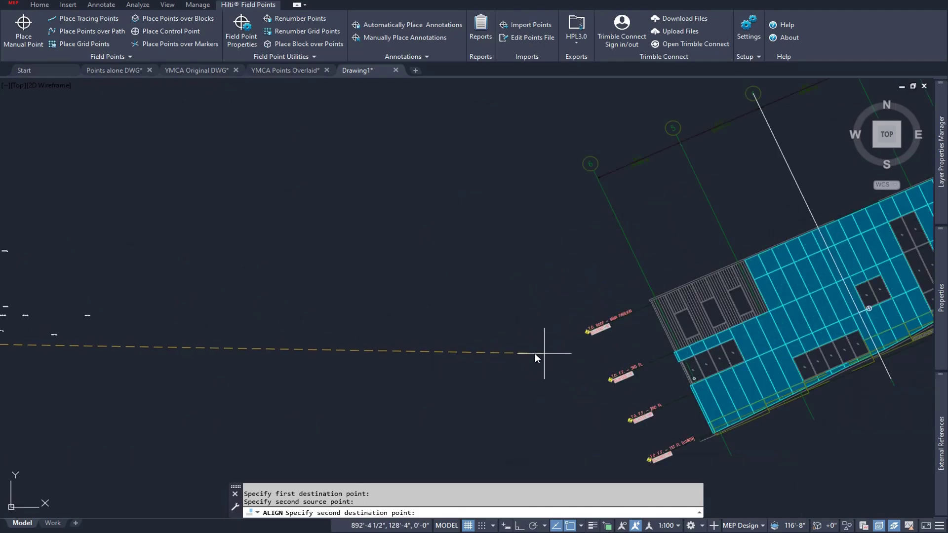
{"action": "scroll", "coordinate": [538, 355], "scroll_direction": "up", "scroll_amount": 5}
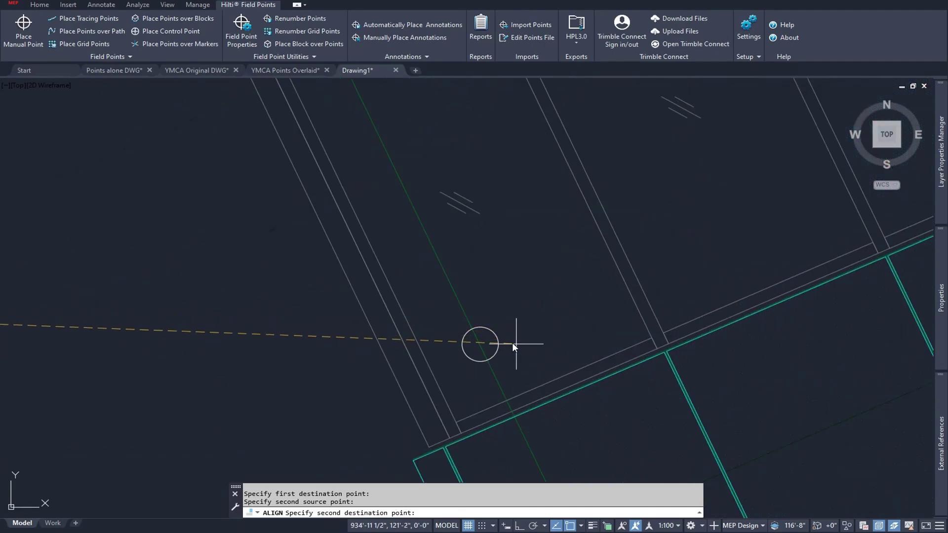
{"action": "left_click", "coordinate": [483, 341]}
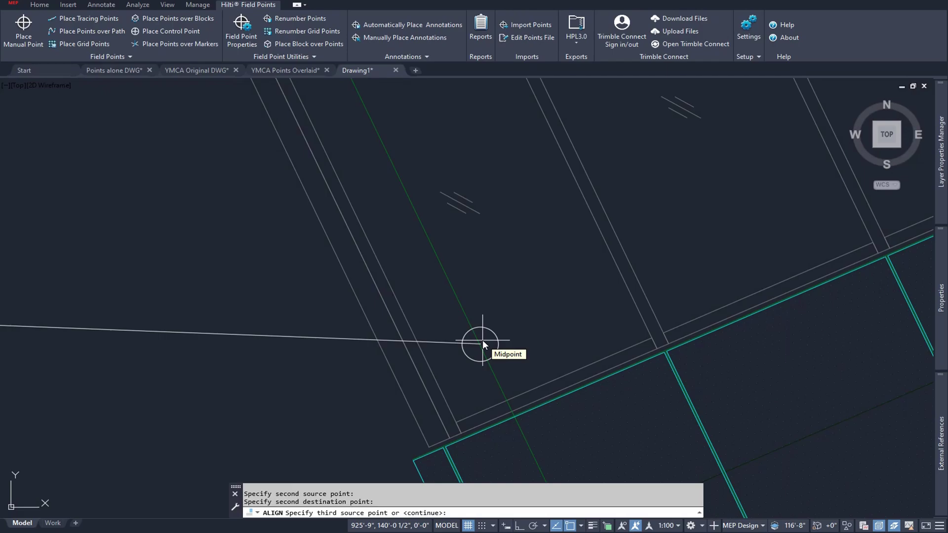
{"action": "scroll", "coordinate": [481, 340], "scroll_direction": "down", "scroll_amount": 5}
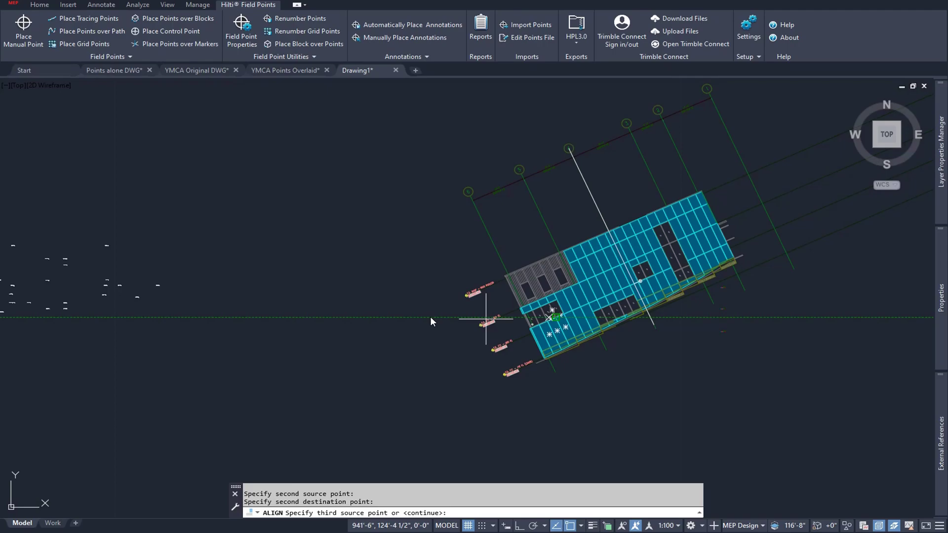
{"action": "scroll", "coordinate": [431, 321], "scroll_direction": "up", "scroll_amount": 3}
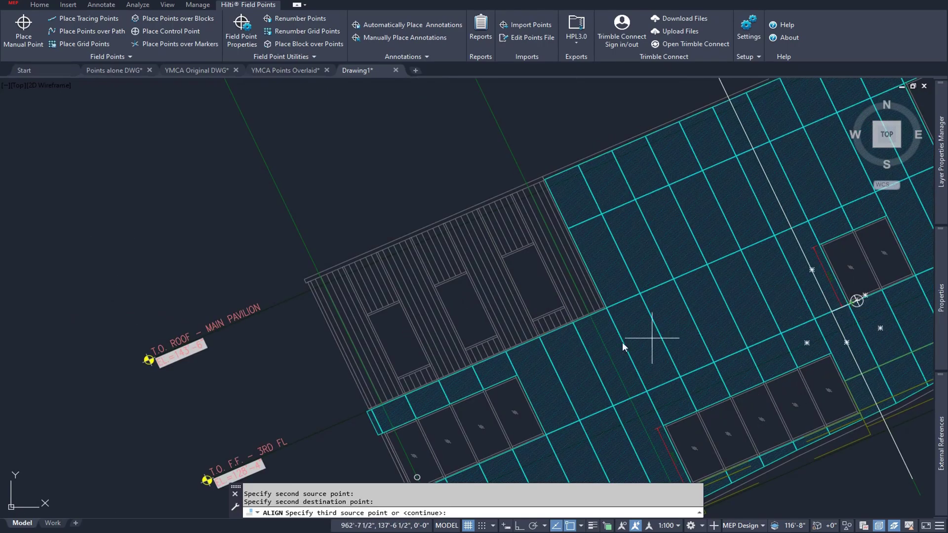
{"action": "mouse_move", "coordinate": [395, 442]}
{"action": "middle_mouse_down"}
{"action": "mouse_move", "coordinate": [390, 420]}
{"action": "mouse_move", "coordinate": [311, 322]}
{"action": "middle_mouse_up"}
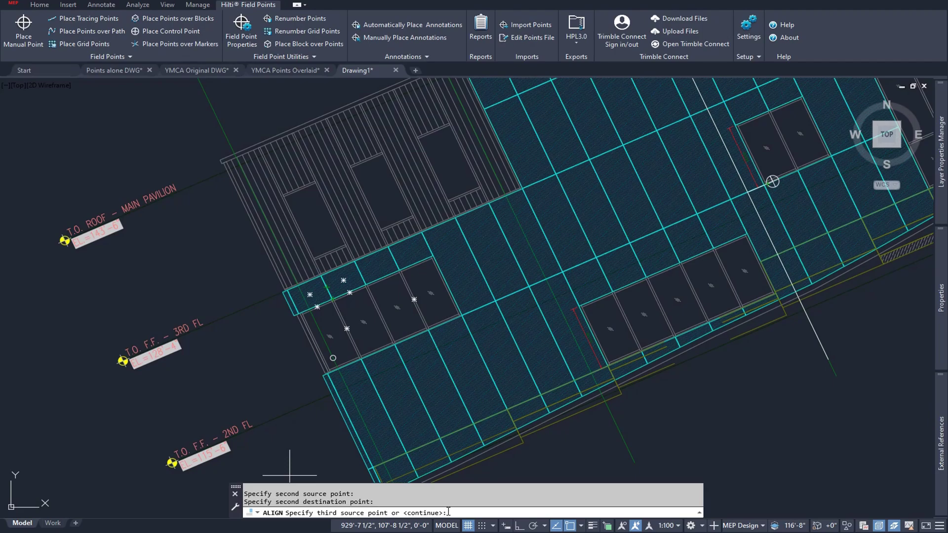
Skip the third point pair and complete the alignment without scaling the objects
{"action": "key", "text": "Return"}
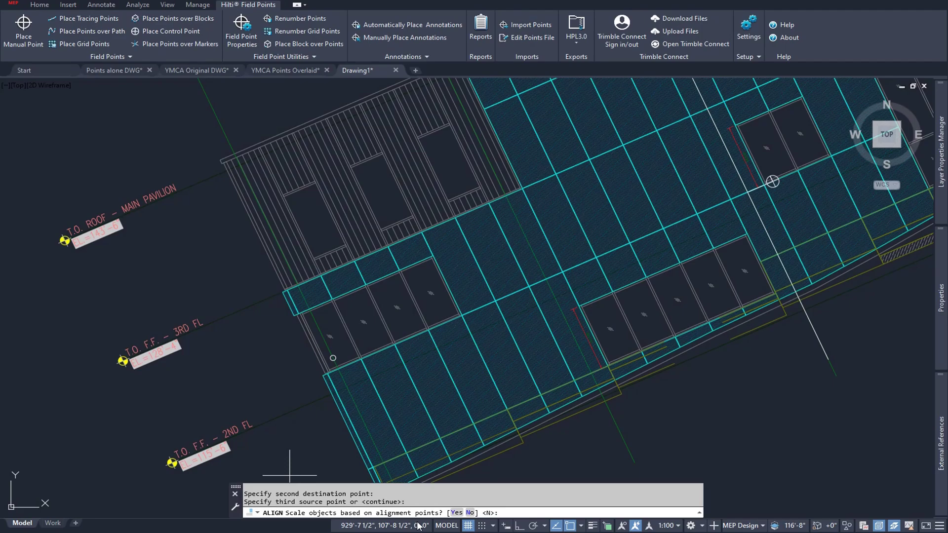
{"action": "type", "text": "n"}
{"action": "key", "text": "Return"}
{"action": "scroll", "coordinate": [600, 316], "scroll_direction": "down", "scroll_amount": 5}
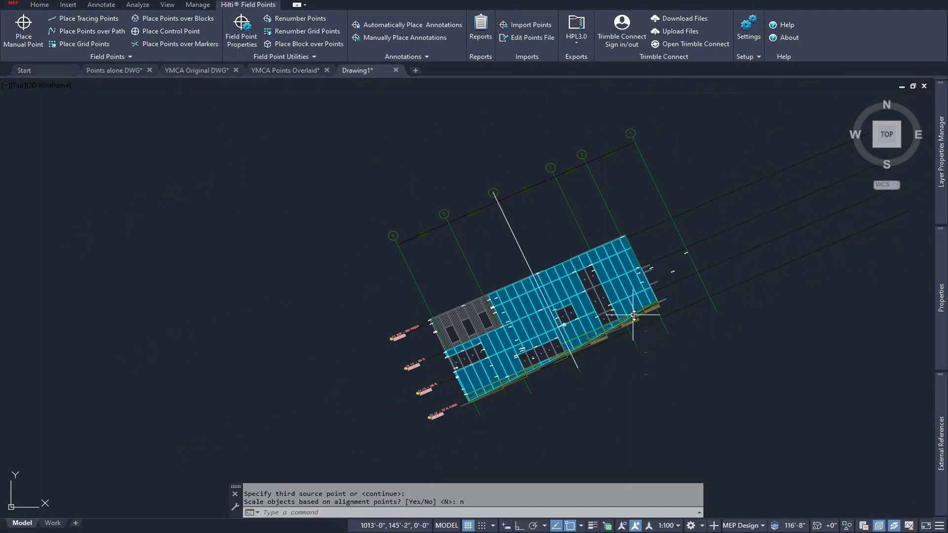
{"action": "scroll", "coordinate": [600, 314], "scroll_direction": "up", "scroll_amount": 4}
{"action": "scroll", "coordinate": [691, 287], "scroll_direction": "up", "scroll_amount": 2}
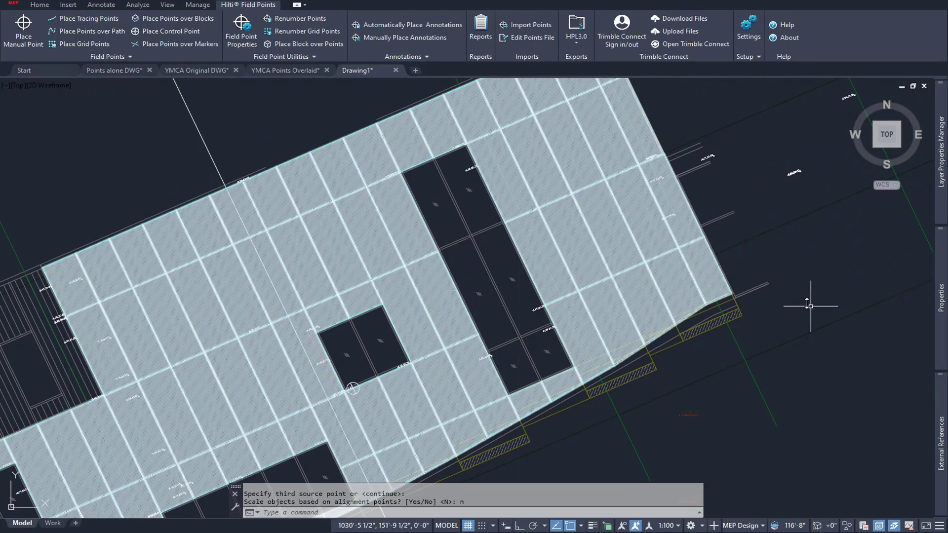
{"action": "scroll", "coordinate": [835, 427], "scroll_direction": "down", "scroll_amount": 2}
{"action": "scroll", "coordinate": [809, 432], "scroll_direction": "down", "scroll_amount": 2}
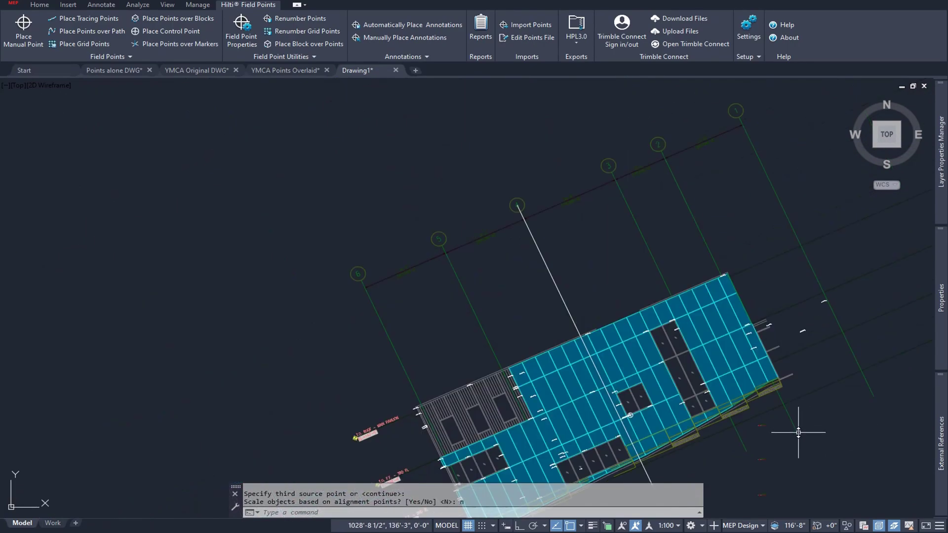
{"action": "middle_click_drag", "start_coordinate": [798, 433], "coordinate": [785, 289]}
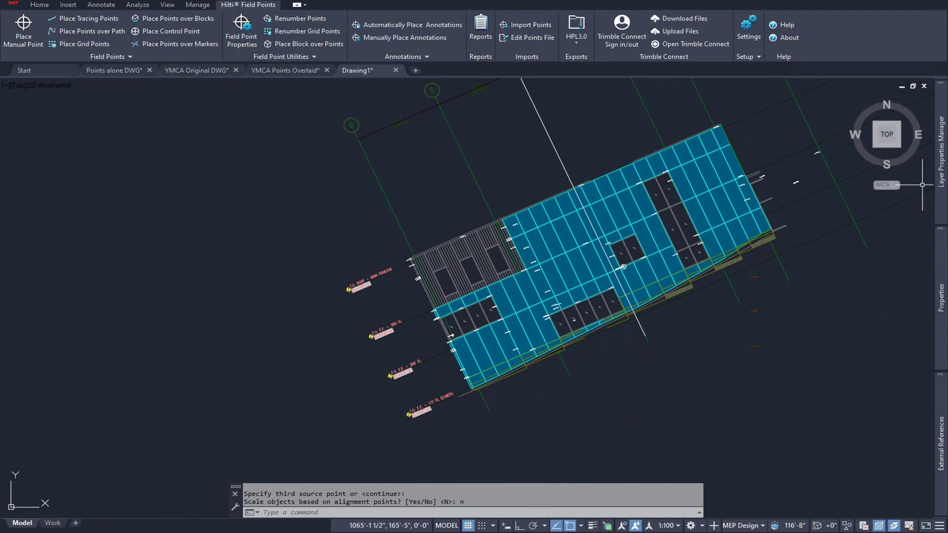
{"action": "scroll", "coordinate": [796, 129], "scroll_direction": "up", "scroll_amount": 2}
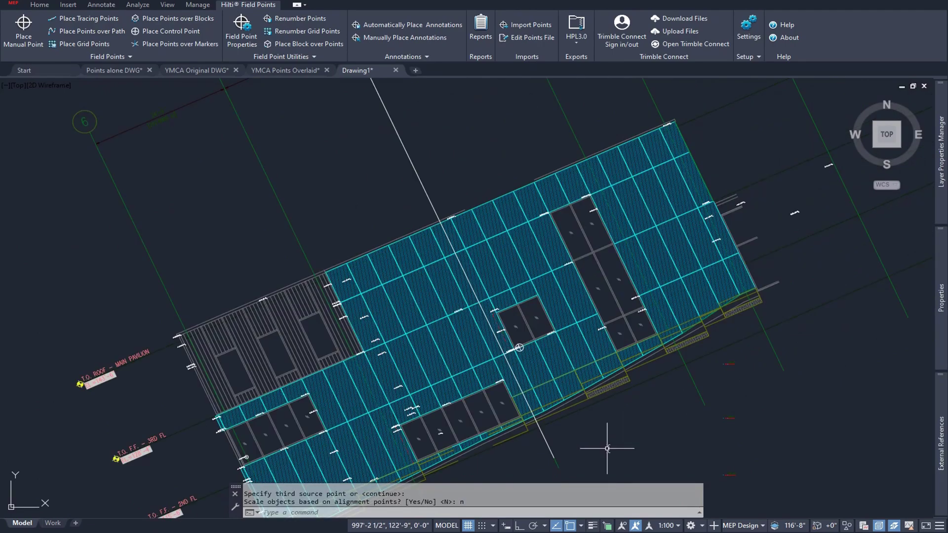